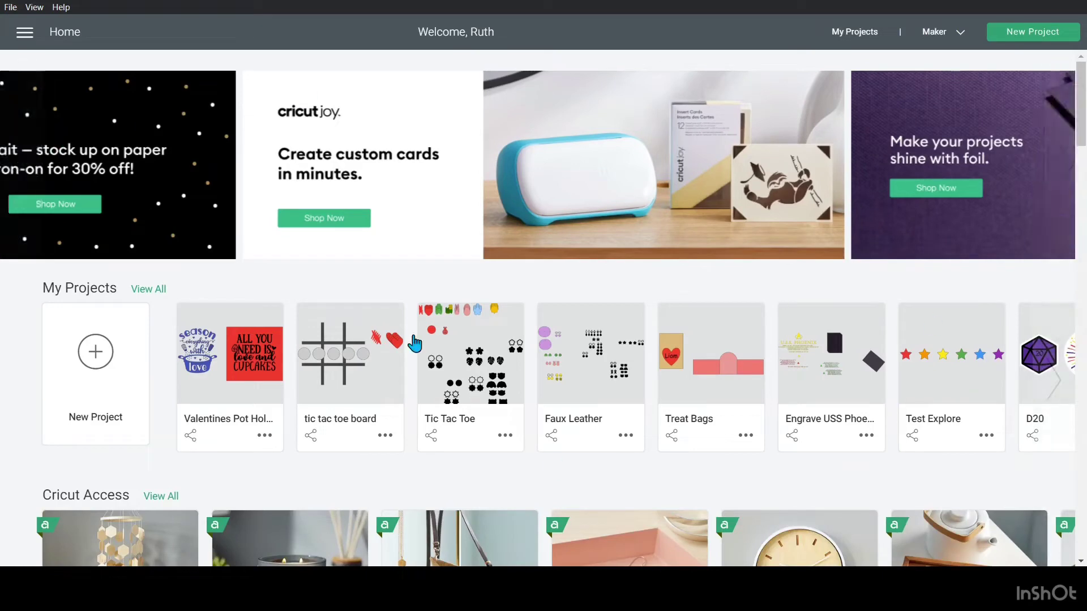
Step: Open the full My Projects list and search it for 'Linda'
{"action": "left_click", "coordinate": [158, 292]}
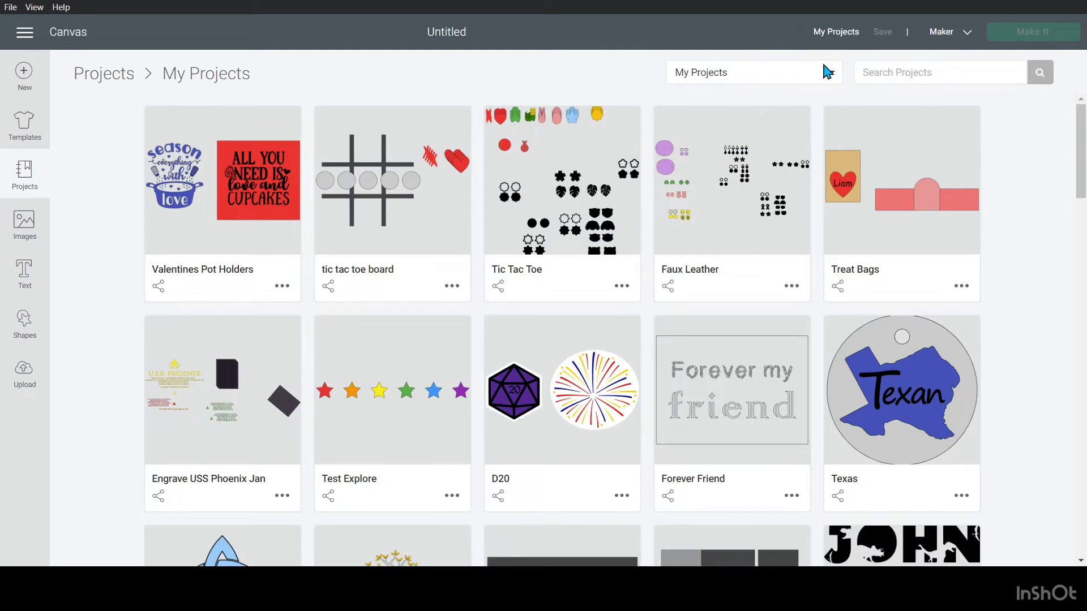
{"action": "left_click", "coordinate": [923, 73]}
{"action": "type", "text": "Linda"}
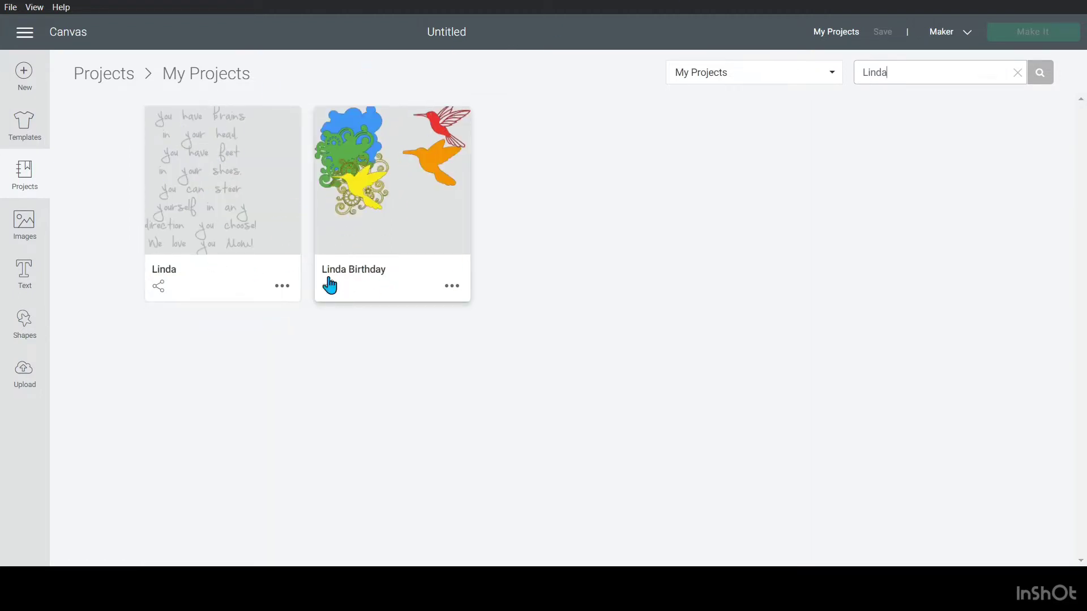
Step: Search the projects for 'Snowman', then clear the search and scroll the full list
{"action": "key", "text": "ctrl+a"}
{"action": "key", "text": "BackSpace"}
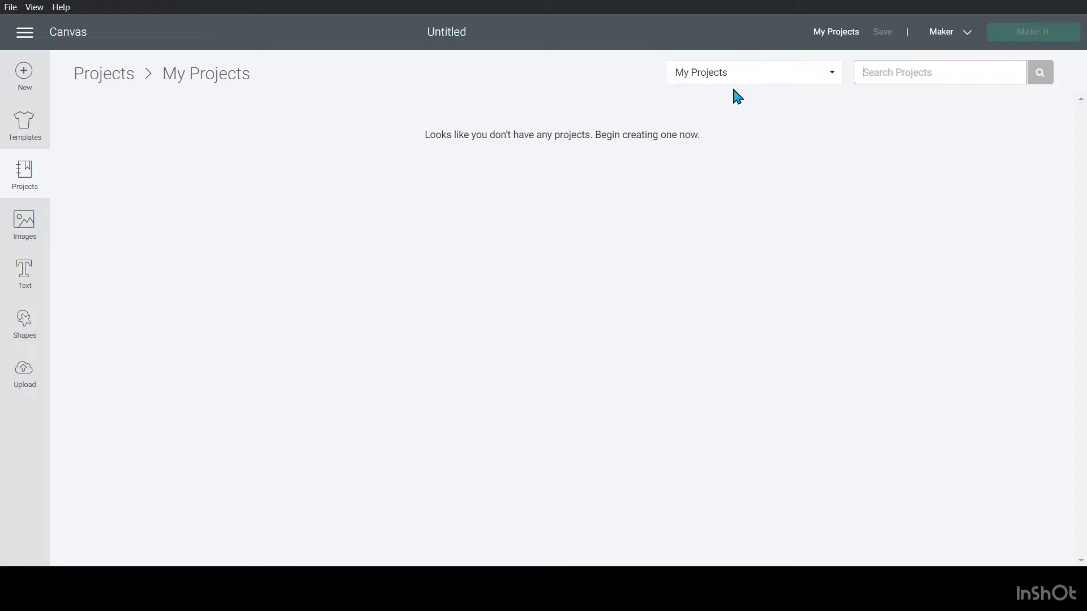
{"action": "type", "text": "Snowman"}
{"action": "key", "text": "Return"}
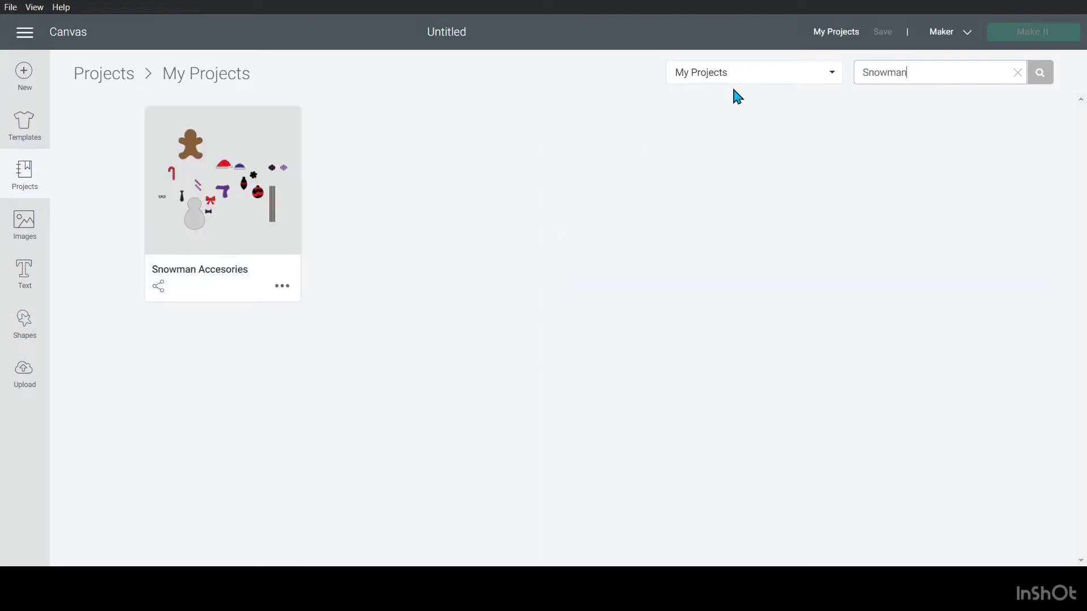
{"action": "left_click", "coordinate": [1017, 73]}
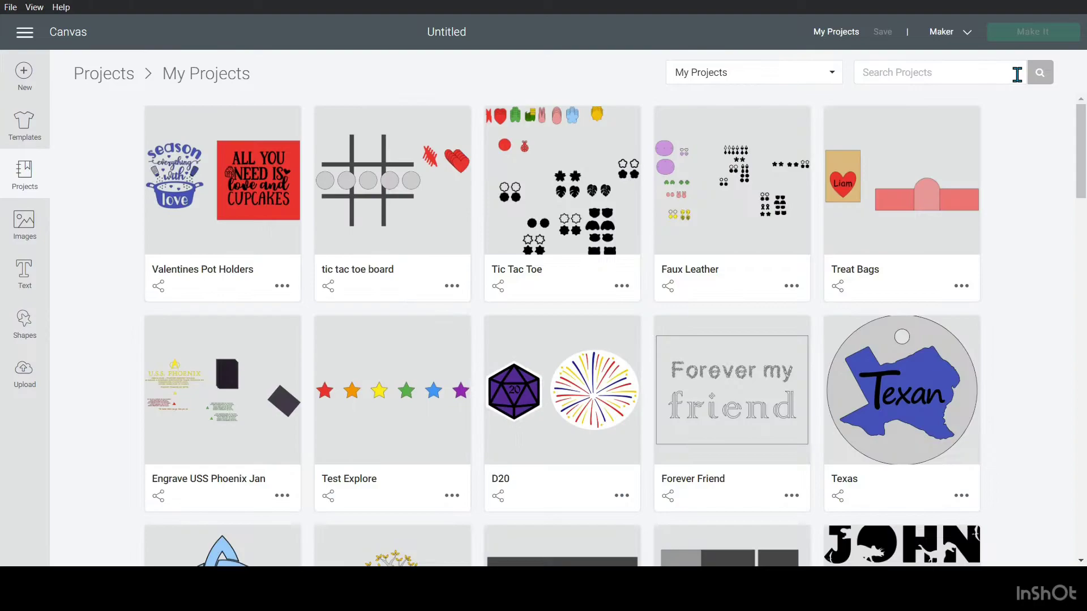
{"action": "scroll", "coordinate": [665, 360], "scroll_direction": "down", "scroll_amount": 5}
{"action": "scroll", "coordinate": [669, 365], "scroll_direction": "down", "scroll_amount": 15}
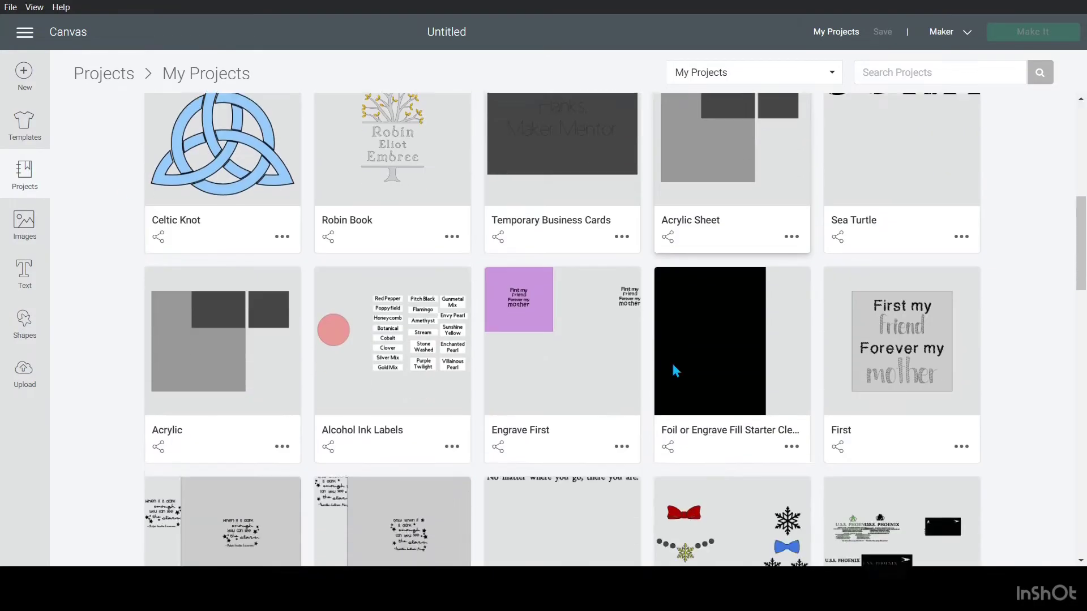
{"action": "scroll", "coordinate": [678, 266], "scroll_direction": "down", "scroll_amount": 20}
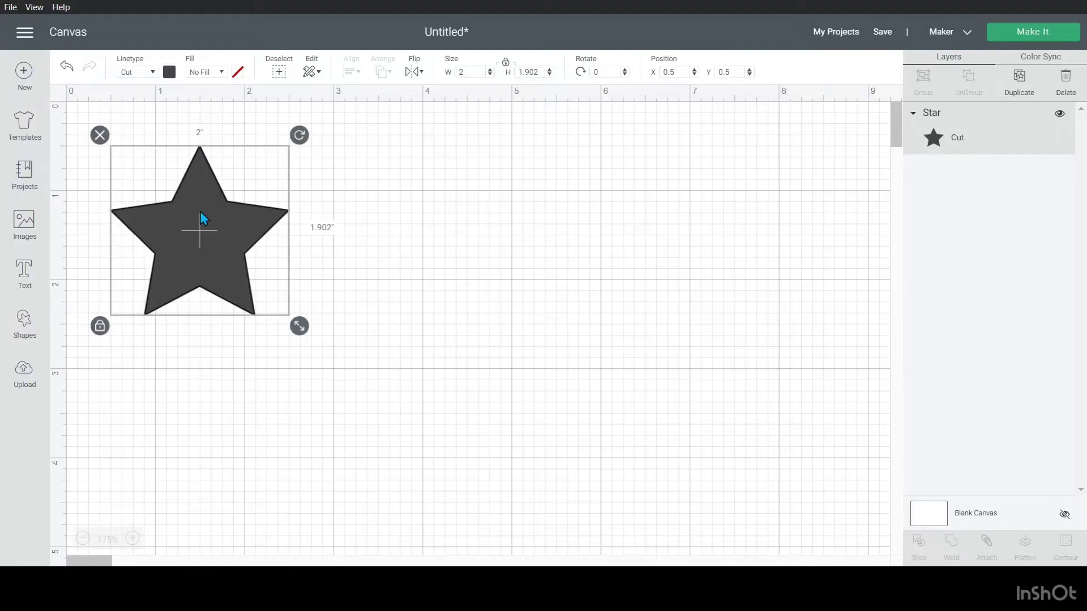
Step: Switch the star's linetype from Cut to Draw and bring up its Fine Point Black pen options
{"action": "left_click", "coordinate": [151, 74]}
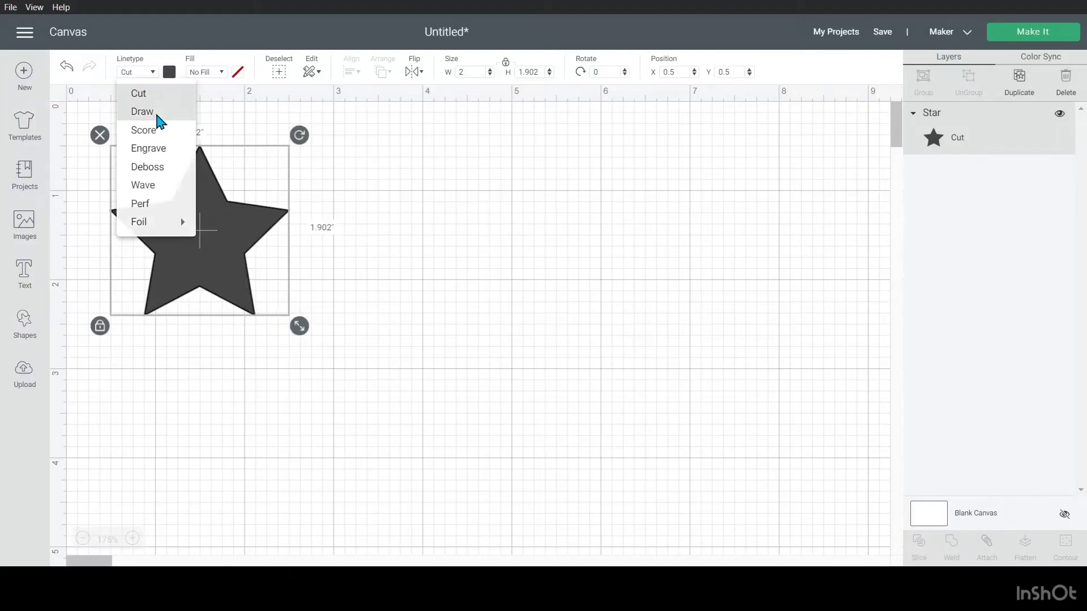
{"action": "left_click", "coordinate": [156, 111]}
{"action": "left_click", "coordinate": [169, 74]}
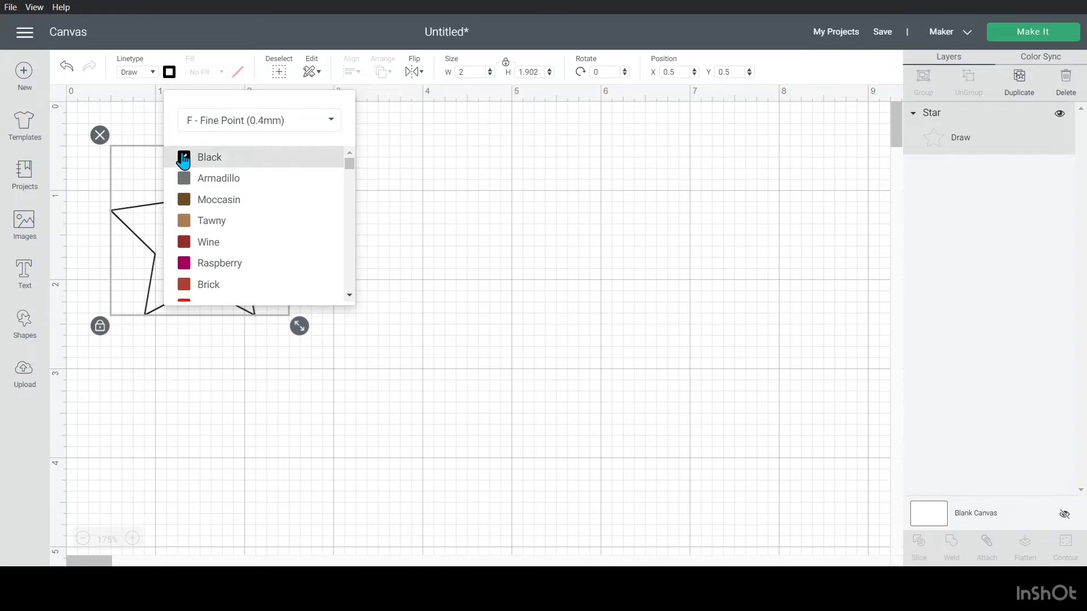
Step: Duplicate the star into a row of copies and draw the first star in Raspberry
{"action": "left_click", "coordinate": [516, 184]}
{"action": "left_click", "coordinate": [224, 199]}
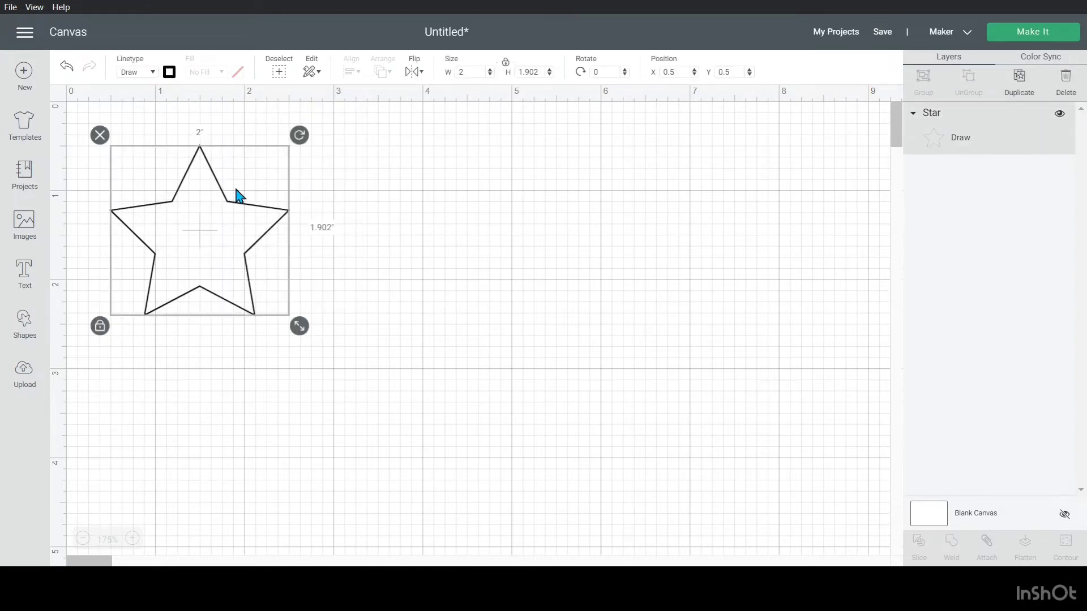
{"action": "left_click", "coordinate": [1021, 90]}
{"action": "left_click", "coordinate": [1021, 90]}
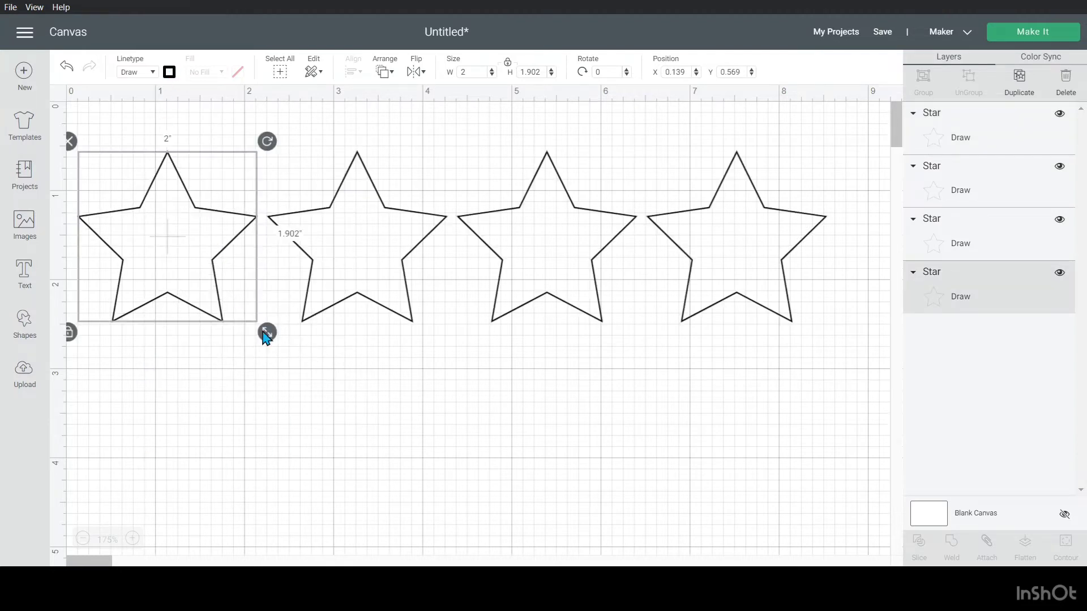
{"action": "left_click", "coordinate": [169, 73]}
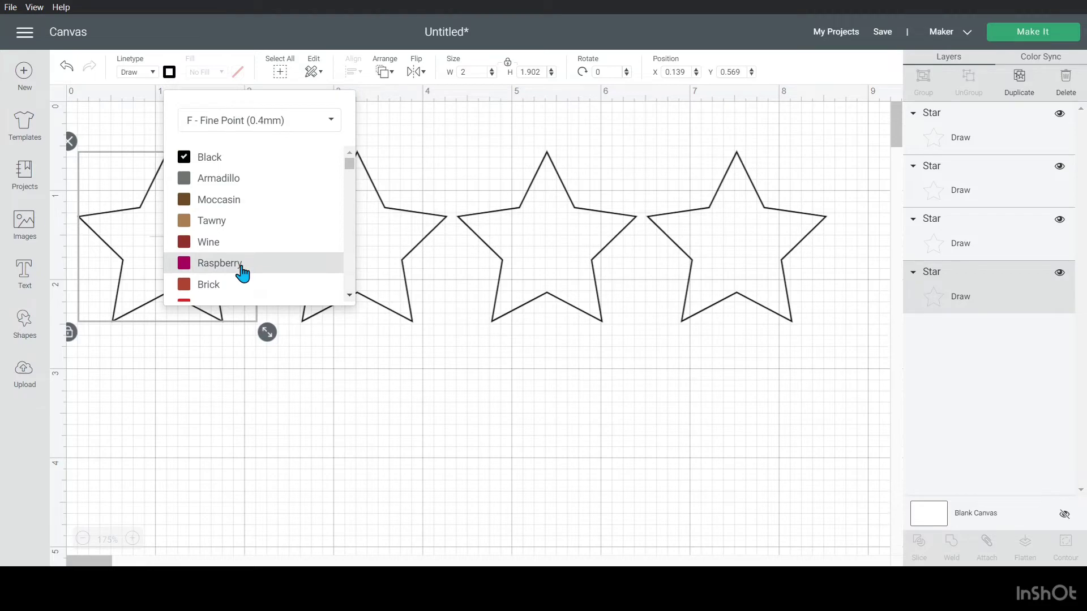
{"action": "left_click", "coordinate": [241, 265]}
Step: Give the second star a Black Glitter Gel 0.8mm pen
{"action": "left_click", "coordinate": [401, 212]}
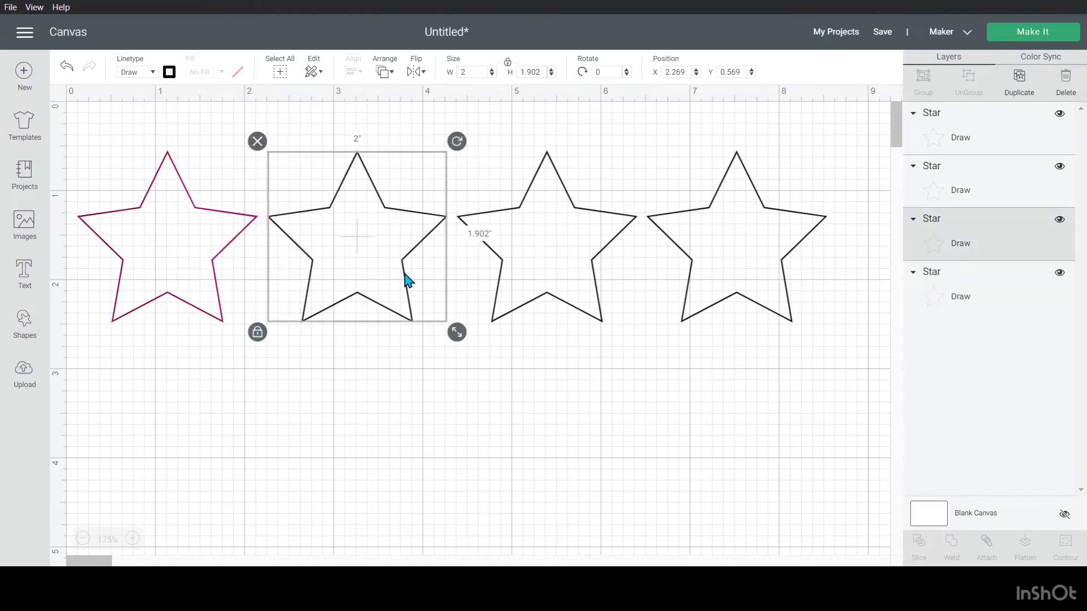
{"action": "left_click", "coordinate": [169, 71]}
{"action": "left_click", "coordinate": [255, 120]}
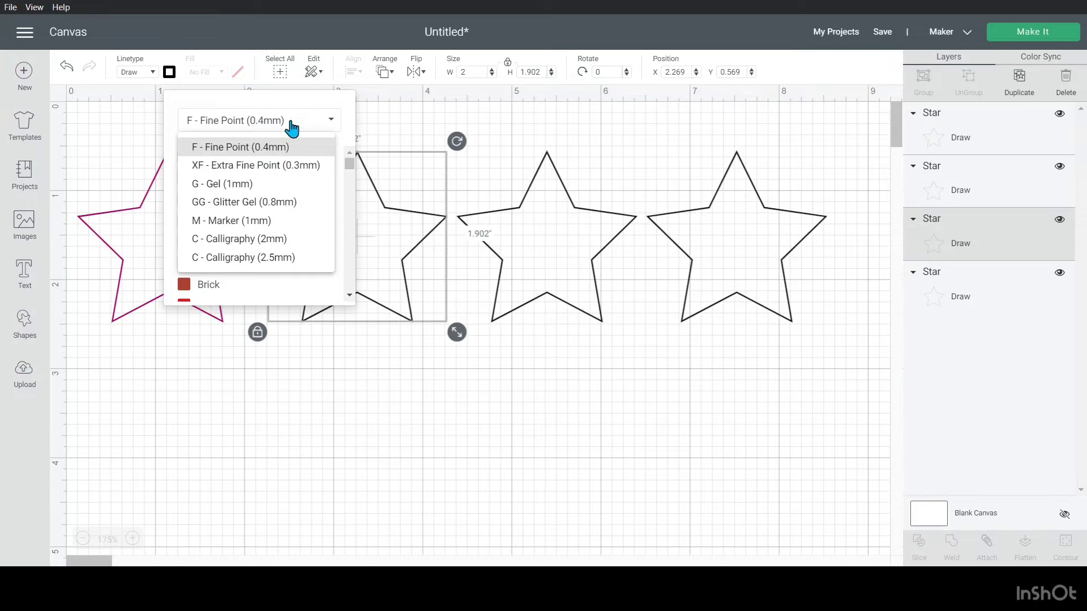
{"action": "left_click", "coordinate": [290, 203]}
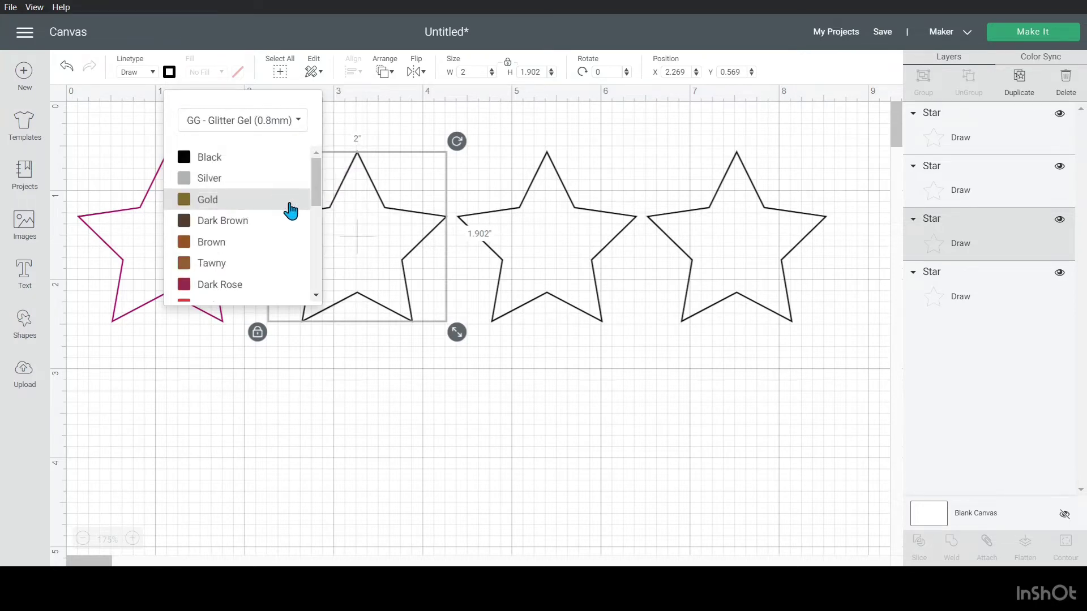
{"action": "left_click", "coordinate": [262, 165]}
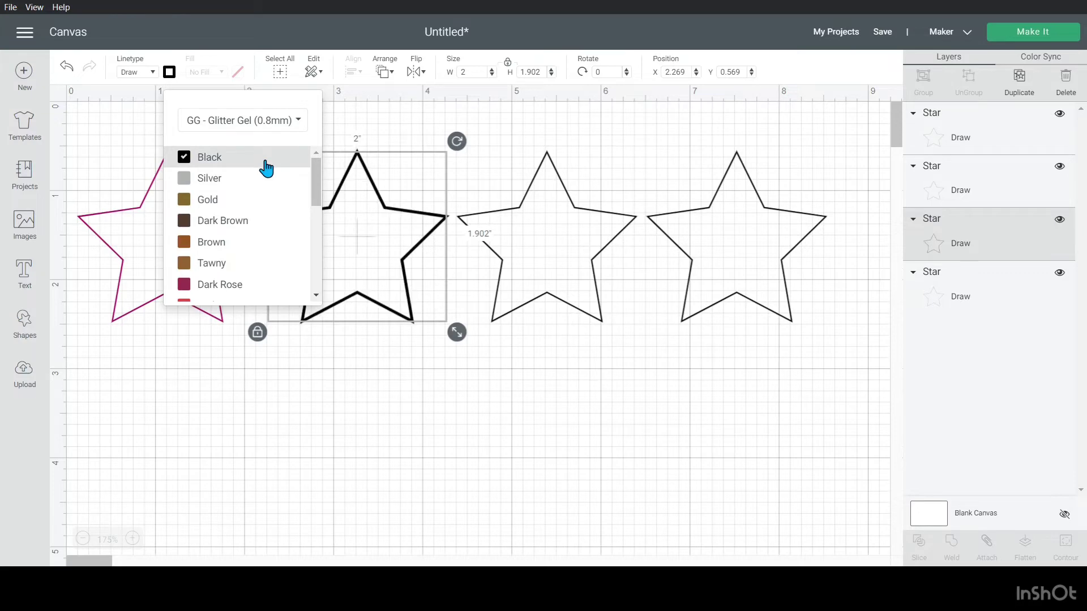
{"action": "left_click", "coordinate": [439, 106]}
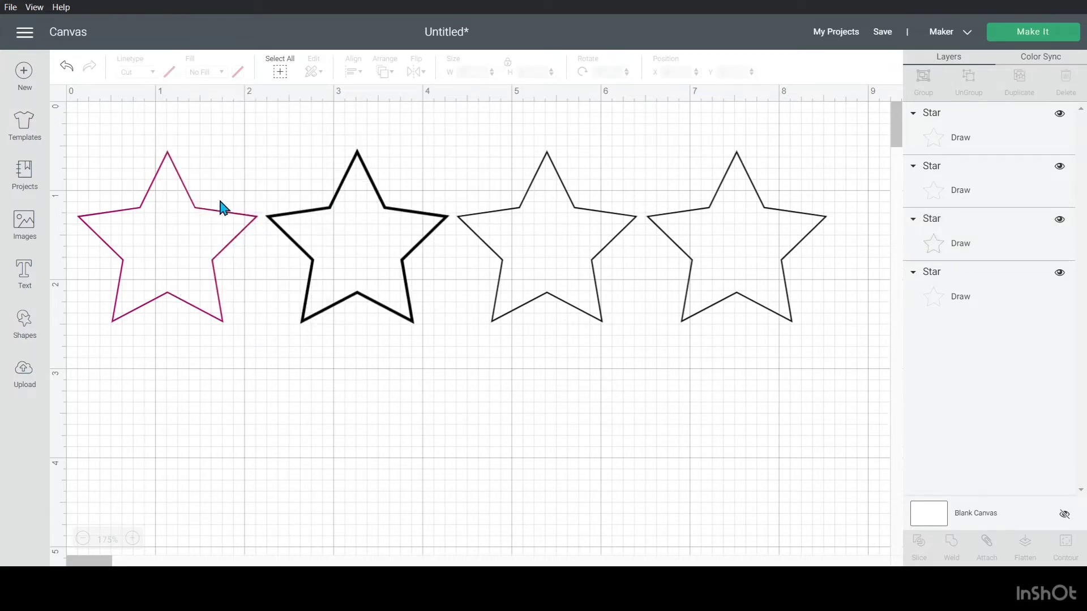
Step: Switch the third star to a Gel 1mm pen in Silver
{"action": "left_click", "coordinate": [519, 214]}
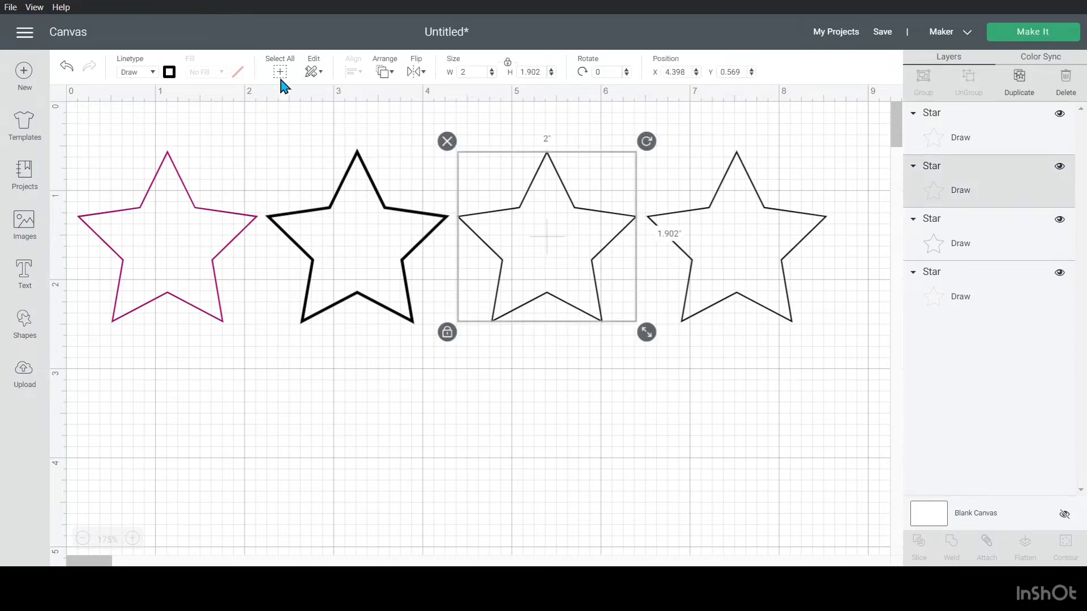
{"action": "left_click", "coordinate": [169, 72]}
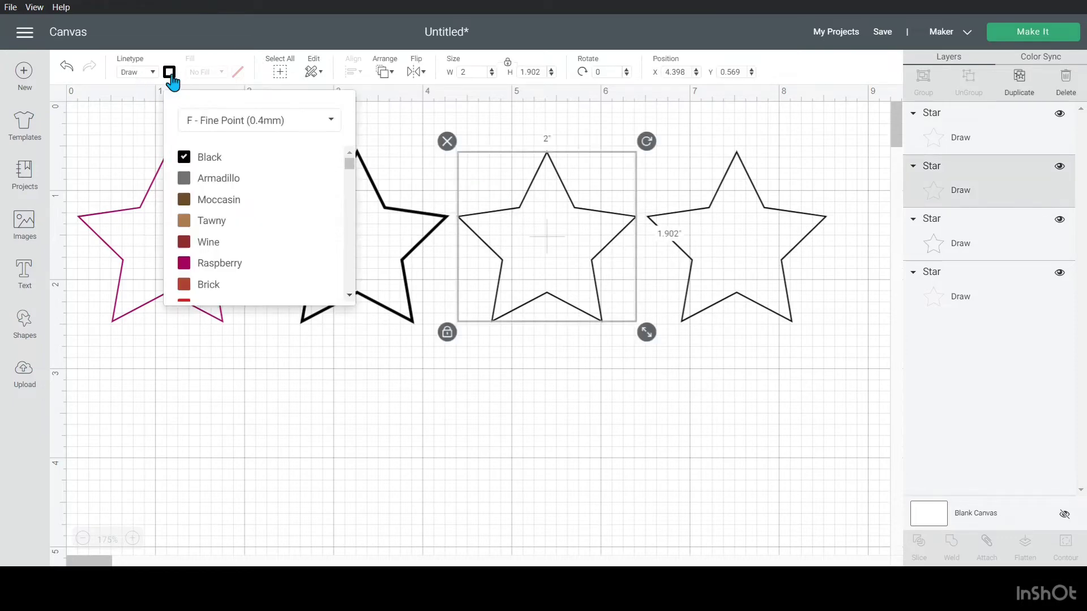
{"action": "left_click", "coordinate": [267, 120]}
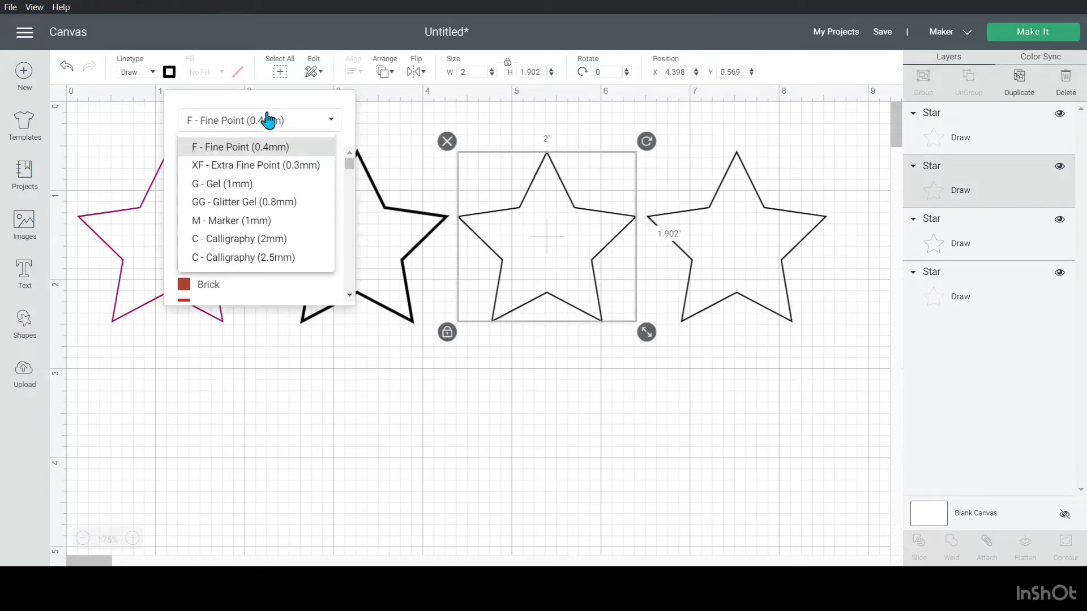
{"action": "left_click", "coordinate": [293, 183]}
{"action": "left_click", "coordinate": [224, 201]}
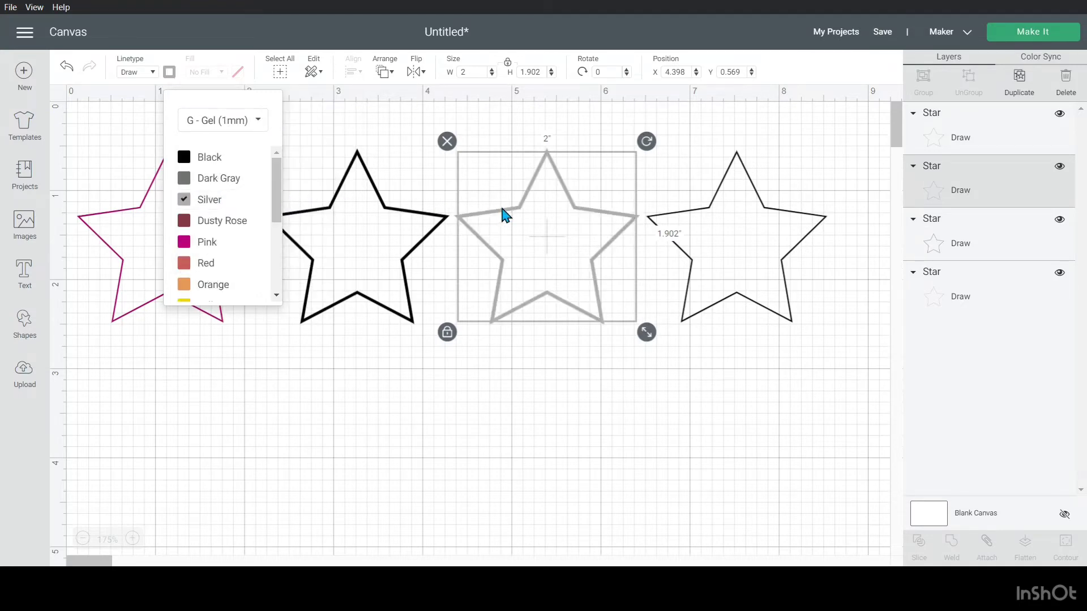
{"action": "left_click", "coordinate": [662, 233]}
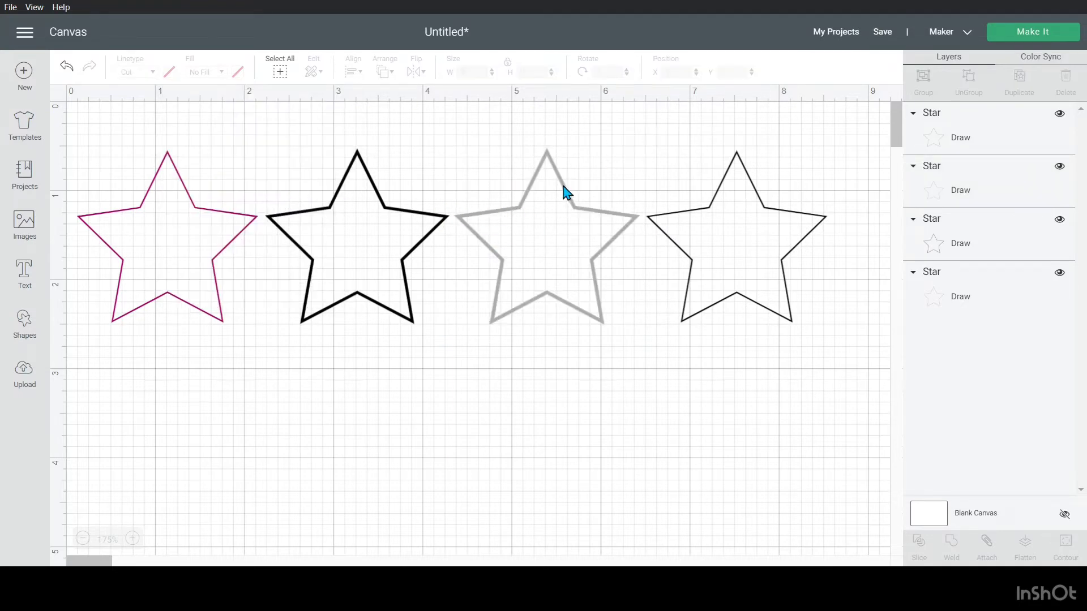
Step: Give the fourth star a Black Calligraphy 2mm pen
{"action": "left_click", "coordinate": [702, 211]}
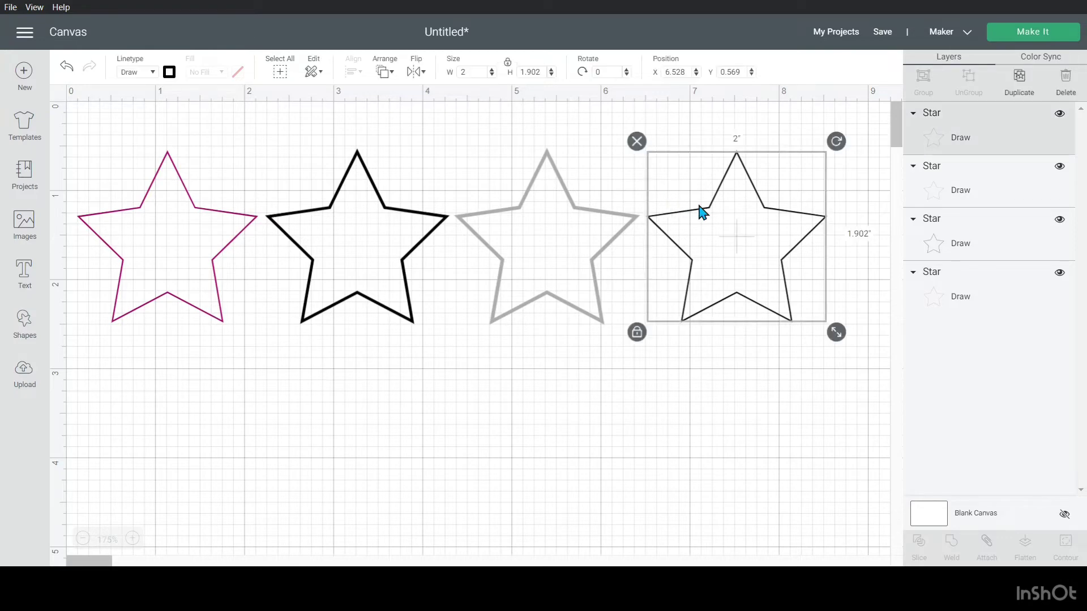
{"action": "left_click", "coordinate": [169, 73]}
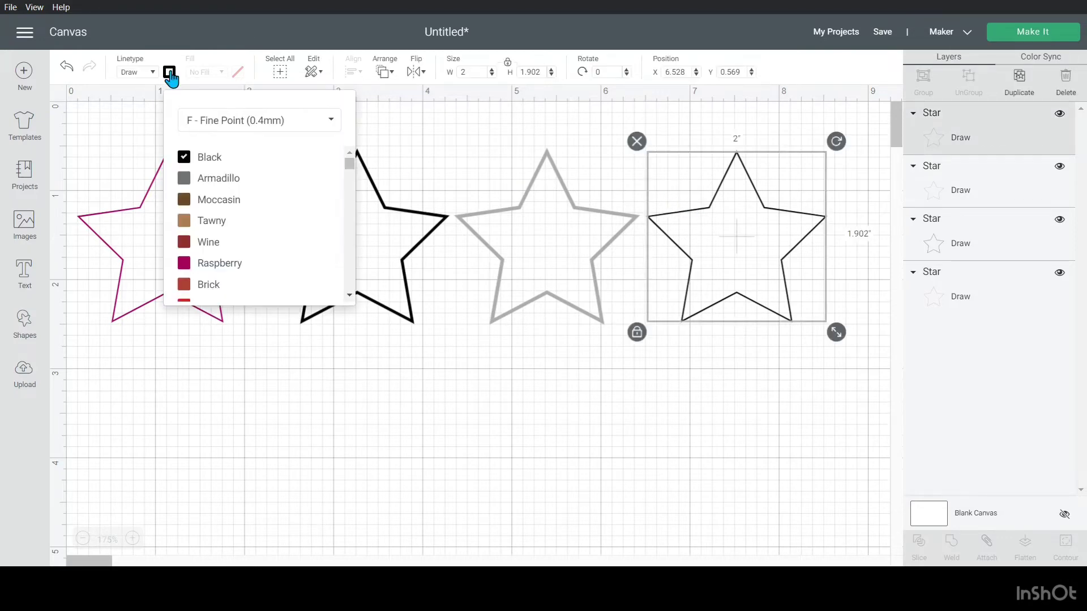
{"action": "left_click", "coordinate": [237, 120]}
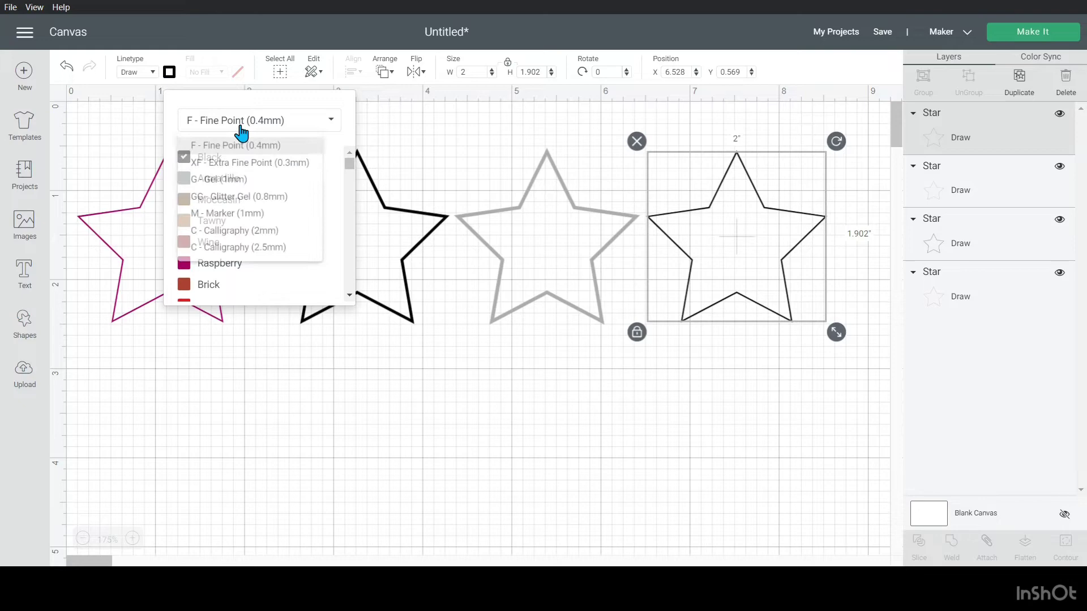
{"action": "left_click", "coordinate": [299, 246]}
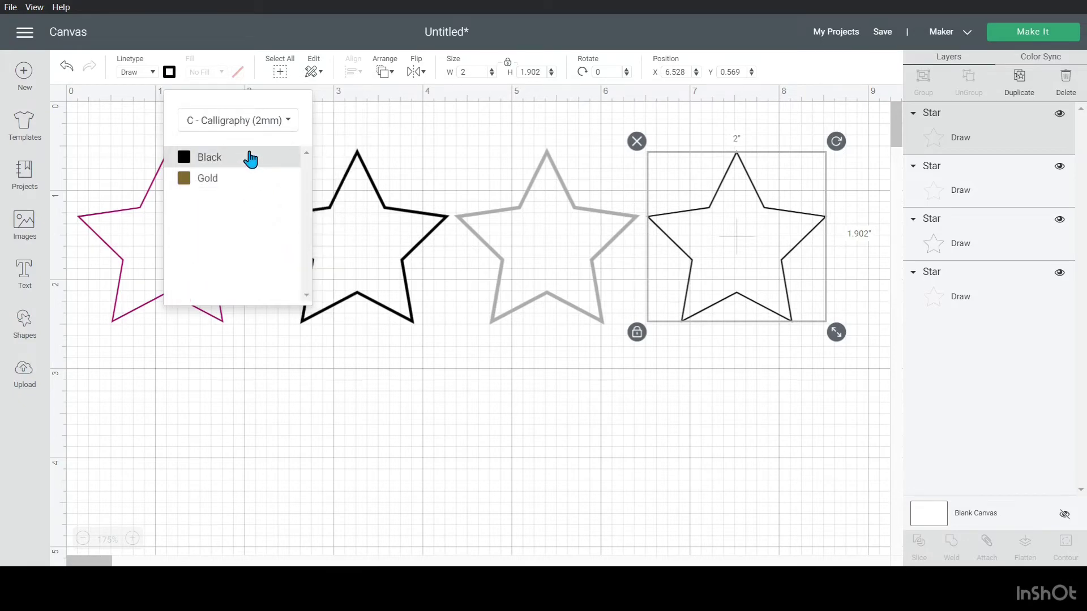
{"action": "left_click", "coordinate": [249, 160]}
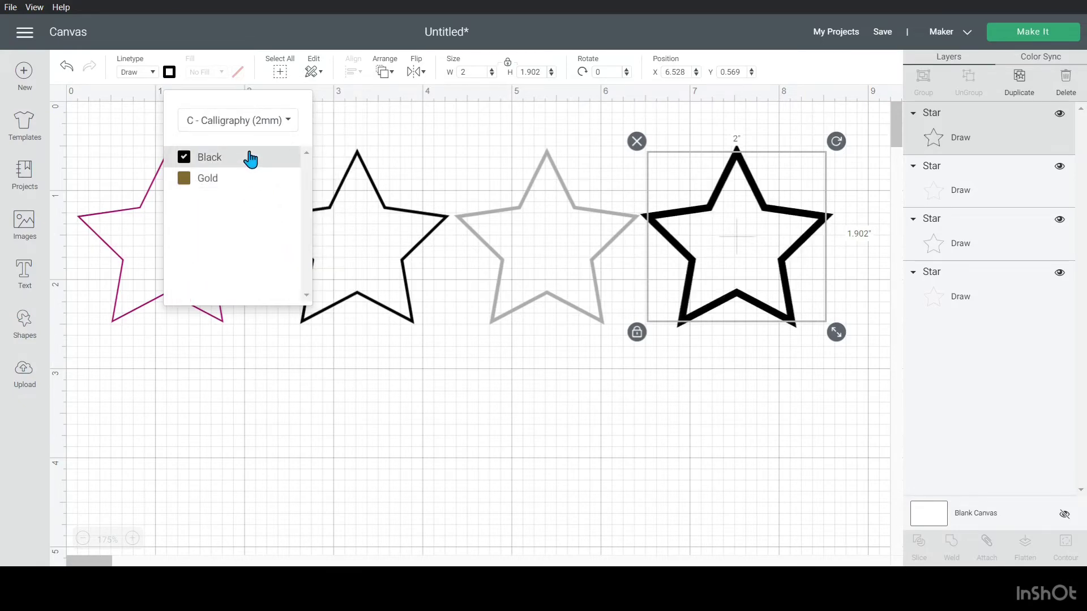
Step: Reselect the second black star after clearing the selection
{"action": "left_click", "coordinate": [442, 163]}
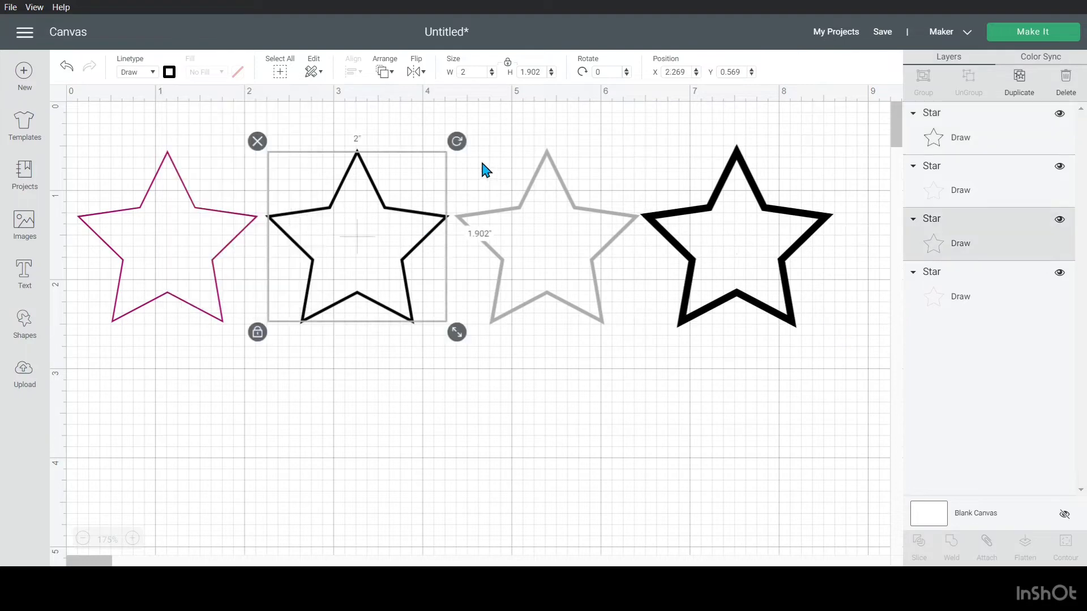
{"action": "left_click", "coordinate": [623, 384]}
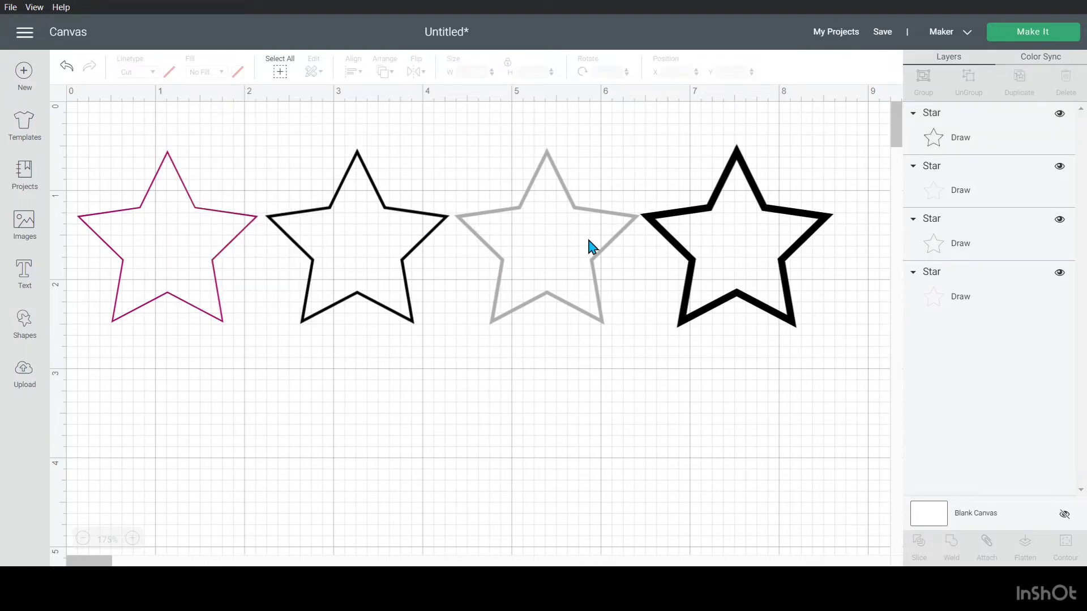
{"action": "left_click", "coordinate": [960, 240]}
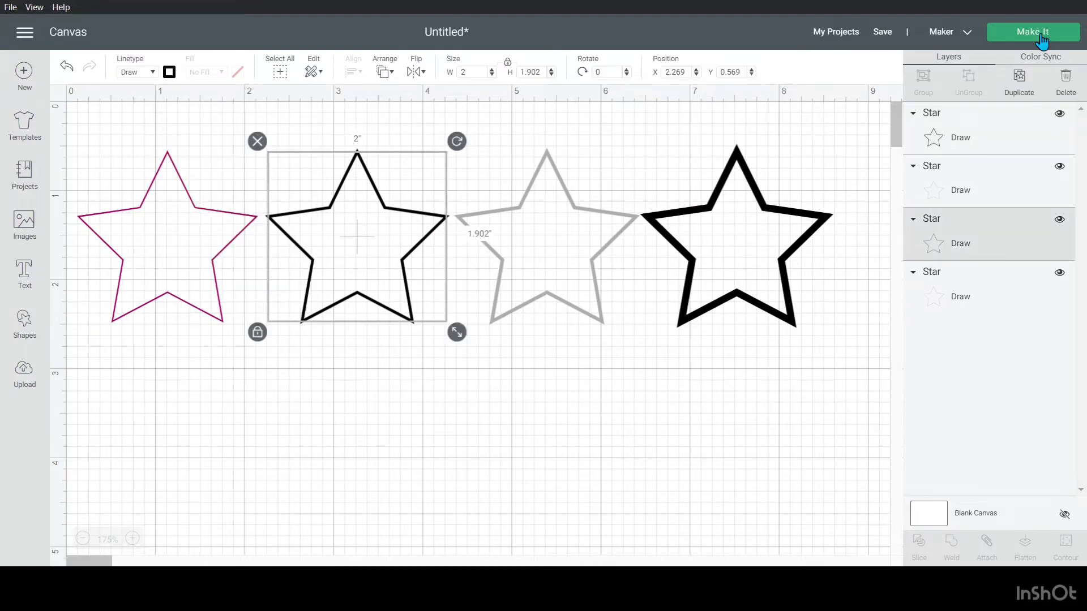
Step: Send the four-star design to the Make It mat preparation screen
{"action": "left_click", "coordinate": [1039, 34]}
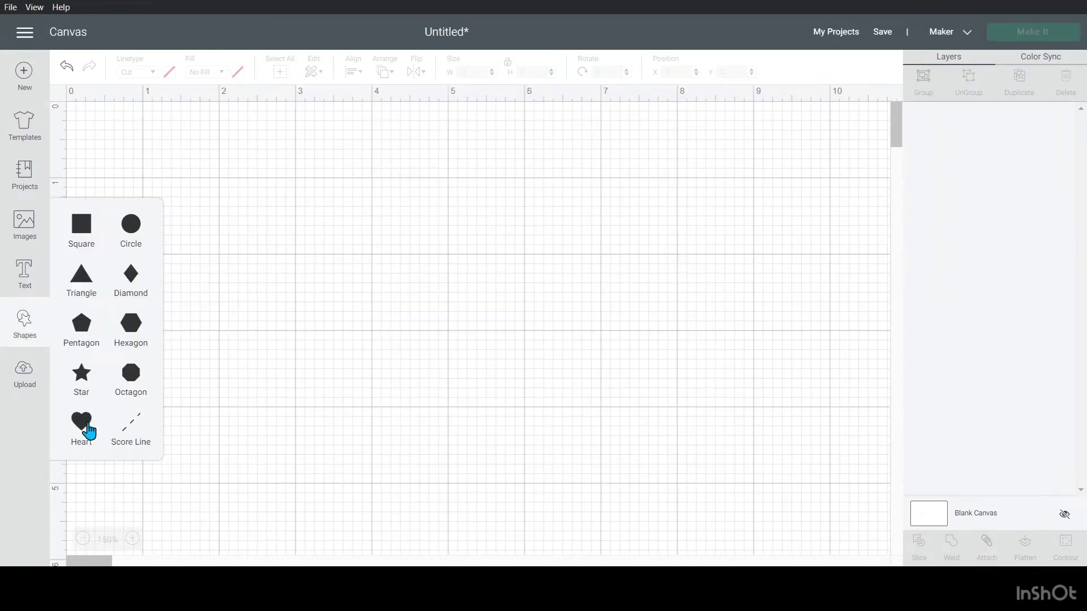
Step: Add star and square shapes, then drag the square right and the heart over it
{"action": "left_click", "coordinate": [82, 385]}
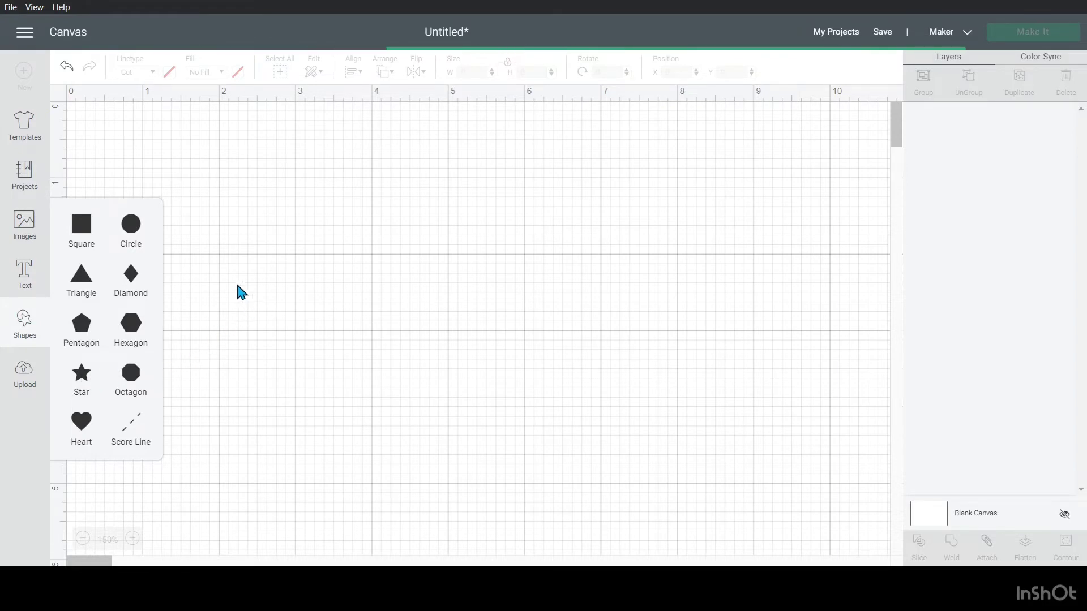
{"action": "left_click", "coordinate": [90, 242]}
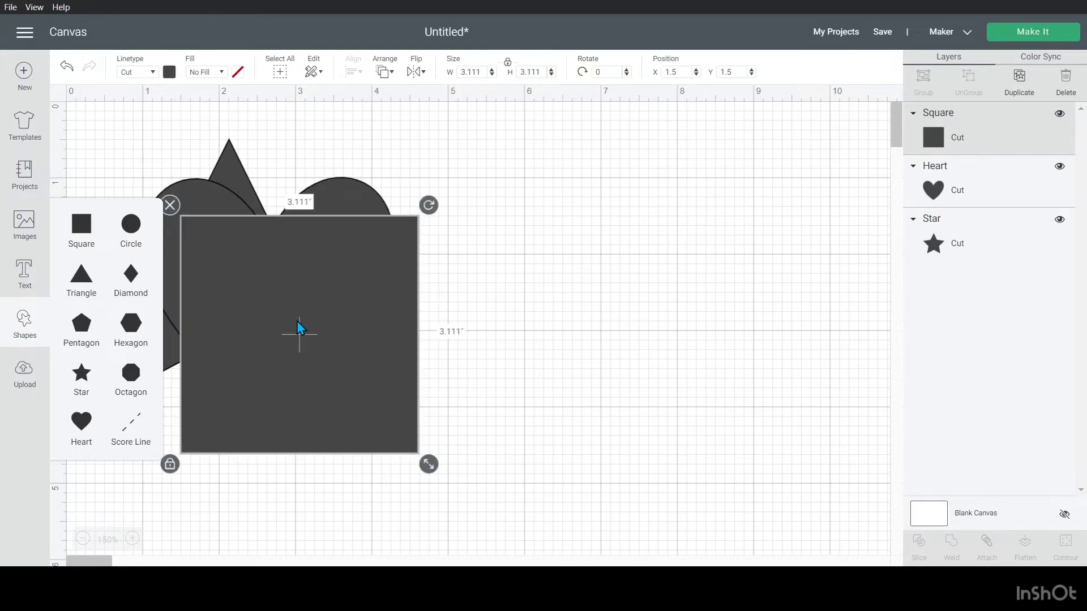
{"action": "left_click_drag", "start_coordinate": [296, 321], "coordinate": [621, 264]}
{"action": "left_click_drag", "start_coordinate": [304, 292], "coordinate": [441, 238]}
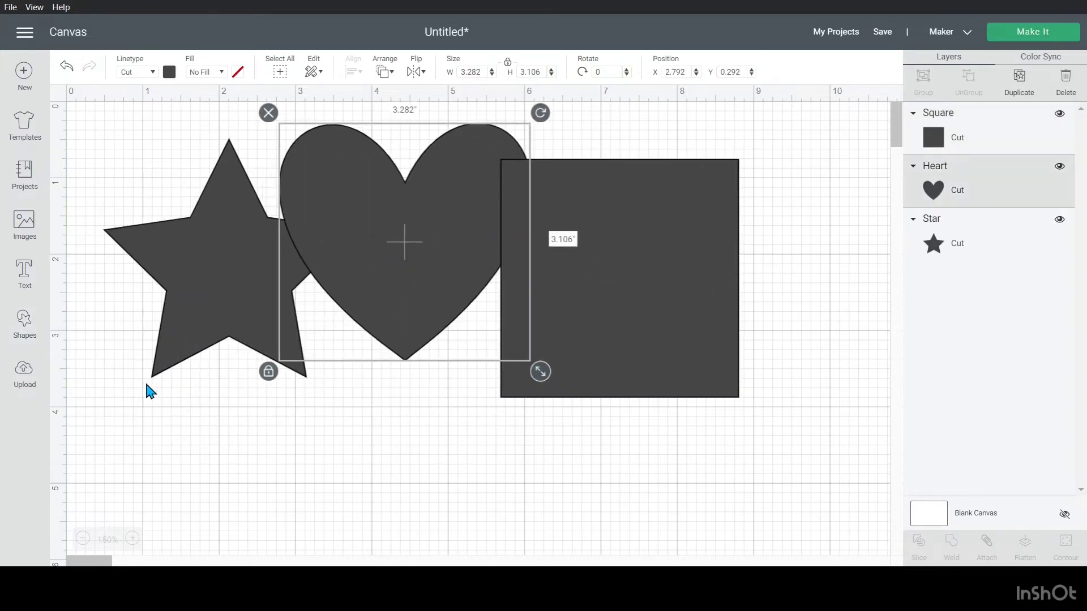
Step: Zoom out to 100%, putting the heart below the star and the square in the middle
{"action": "left_click", "coordinate": [83, 538]}
{"action": "left_click", "coordinate": [83, 538]}
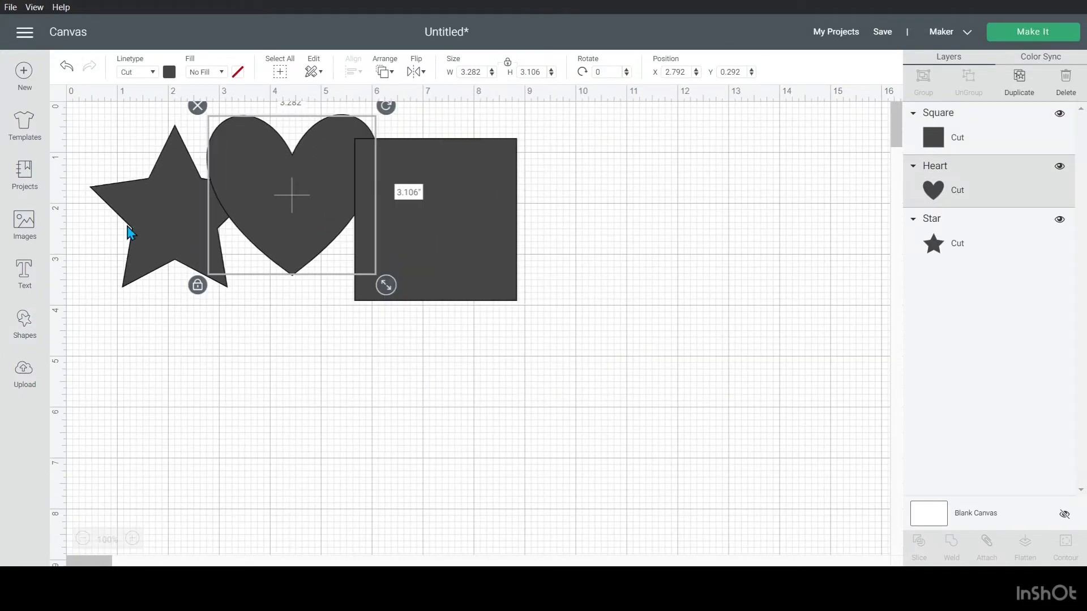
{"action": "left_click_drag", "start_coordinate": [300, 181], "coordinate": [183, 390]}
{"action": "left_click_drag", "start_coordinate": [416, 250], "coordinate": [407, 334]}
{"action": "left_click", "coordinate": [605, 304]}
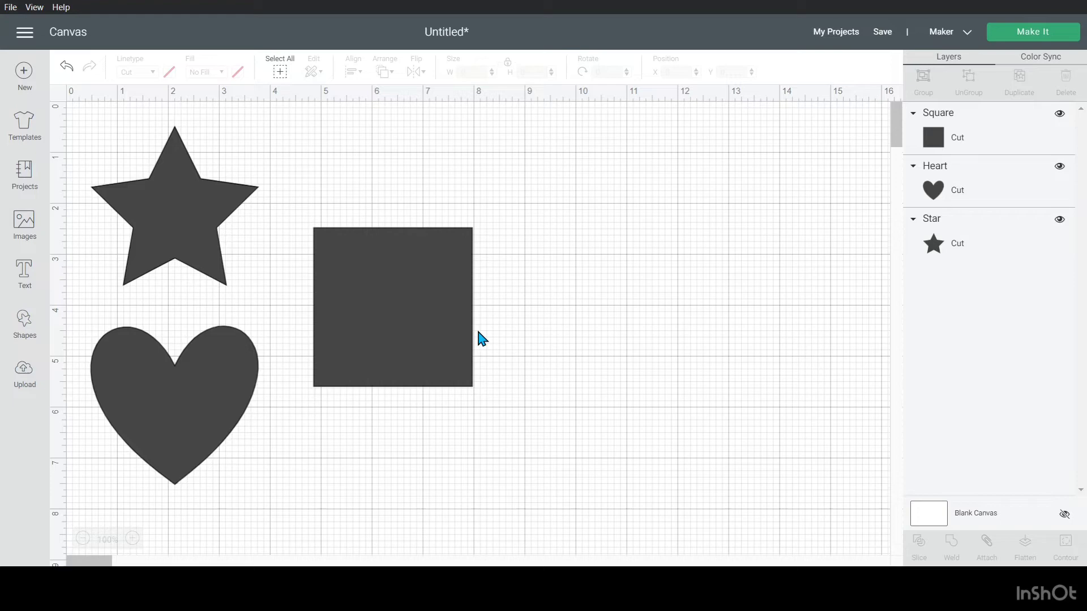
{"action": "left_click", "coordinate": [419, 315]}
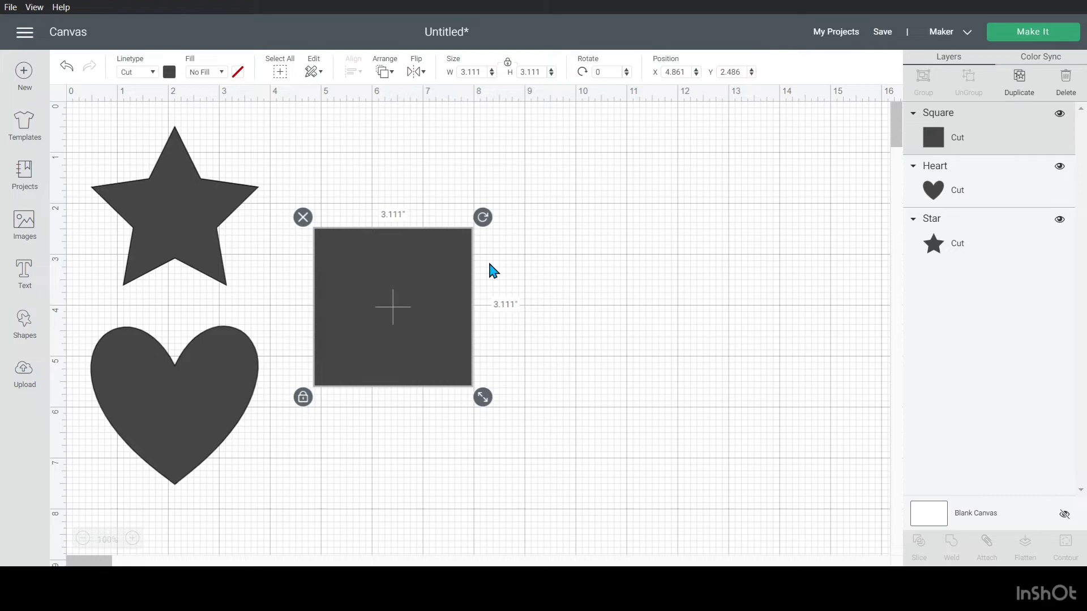
Step: Zoom in to 200% on the star and nudge it down and right
{"action": "left_click", "coordinate": [182, 212]}
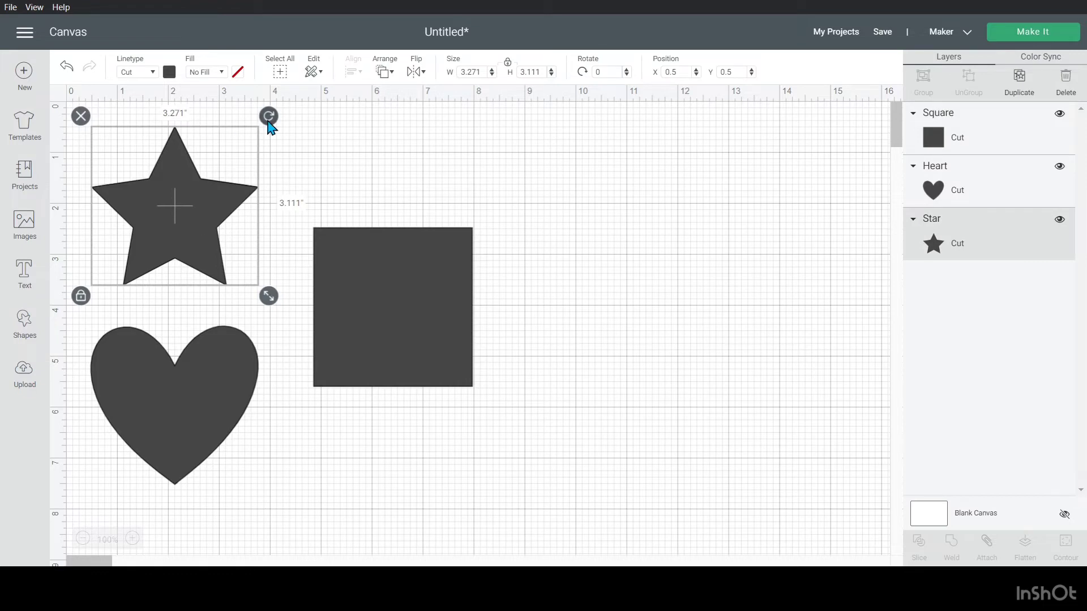
{"action": "left_click", "coordinate": [133, 539]}
{"action": "triple_click", "coordinate": [132, 539]}
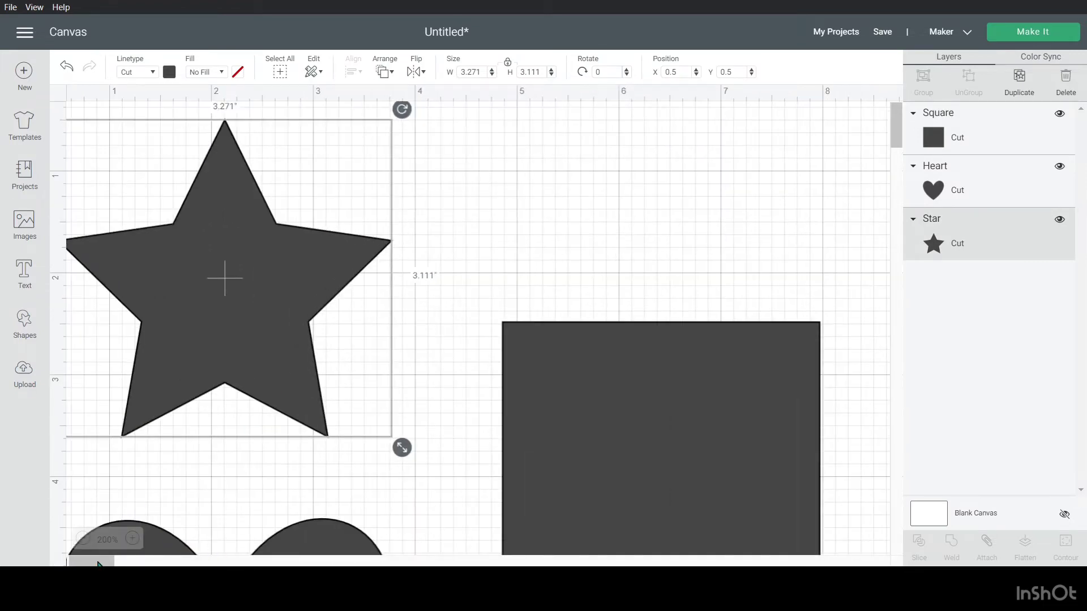
{"action": "left_click_drag", "start_coordinate": [97, 564], "coordinate": [90, 563]}
{"action": "left_click", "coordinate": [147, 546]}
{"action": "mouse_move", "coordinate": [314, 297]}
{"action": "left_mouse_down"}
{"action": "mouse_move", "coordinate": [328, 325]}
{"action": "mouse_move", "coordinate": [327, 311]}
{"action": "left_mouse_up"}
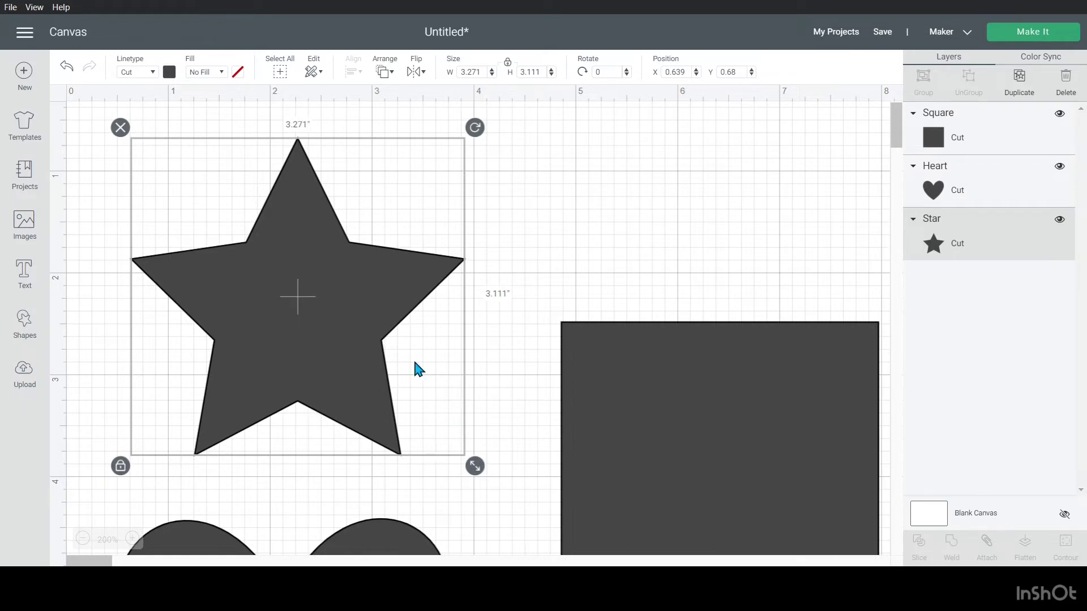
Step: Zoom out to 150%, moving the heart up and the square up beside the star
{"action": "left_click", "coordinate": [82, 539]}
{"action": "left_click_drag", "start_coordinate": [258, 536], "coordinate": [319, 477]}
{"action": "left_click_drag", "start_coordinate": [598, 488], "coordinate": [545, 313]}
{"action": "left_click", "coordinate": [773, 407]}
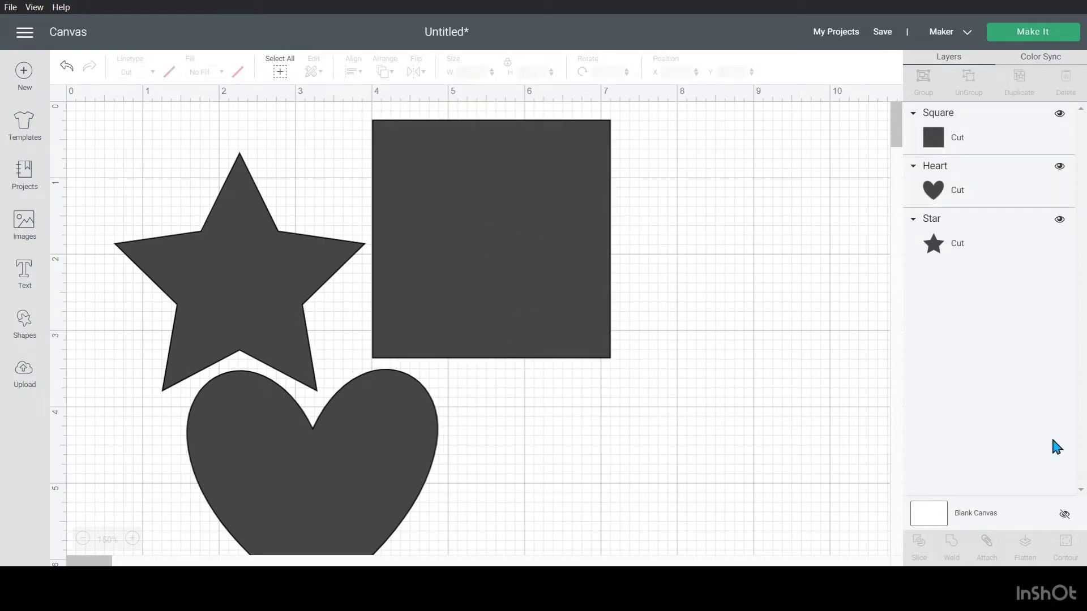
Step: On the Prepare mat, place the heart under the star and shift the square right
{"action": "left_click", "coordinate": [1068, 39]}
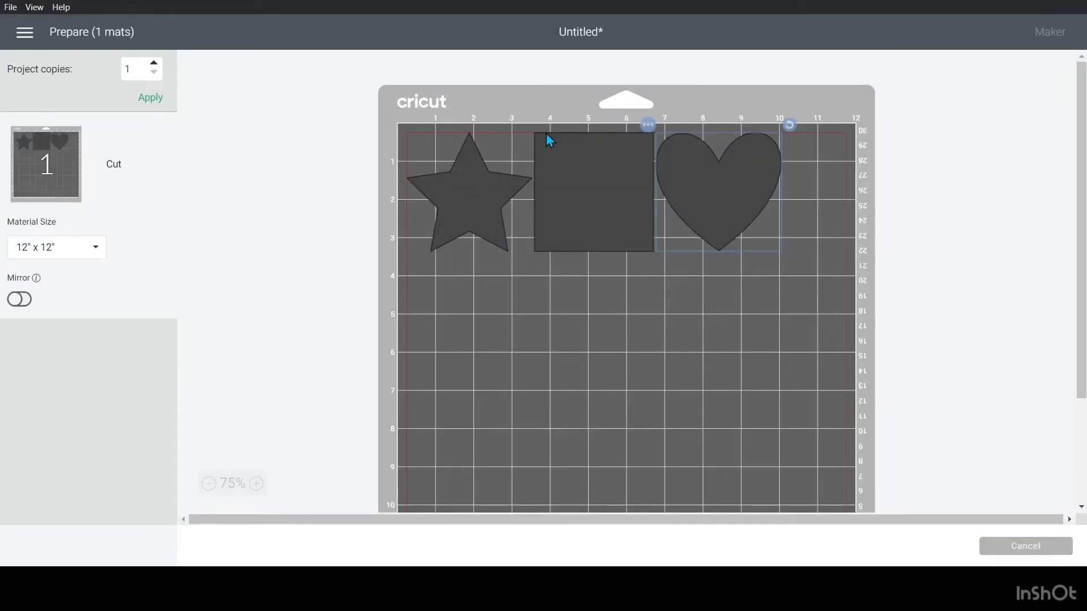
{"action": "left_click_drag", "start_coordinate": [725, 195], "coordinate": [510, 304]}
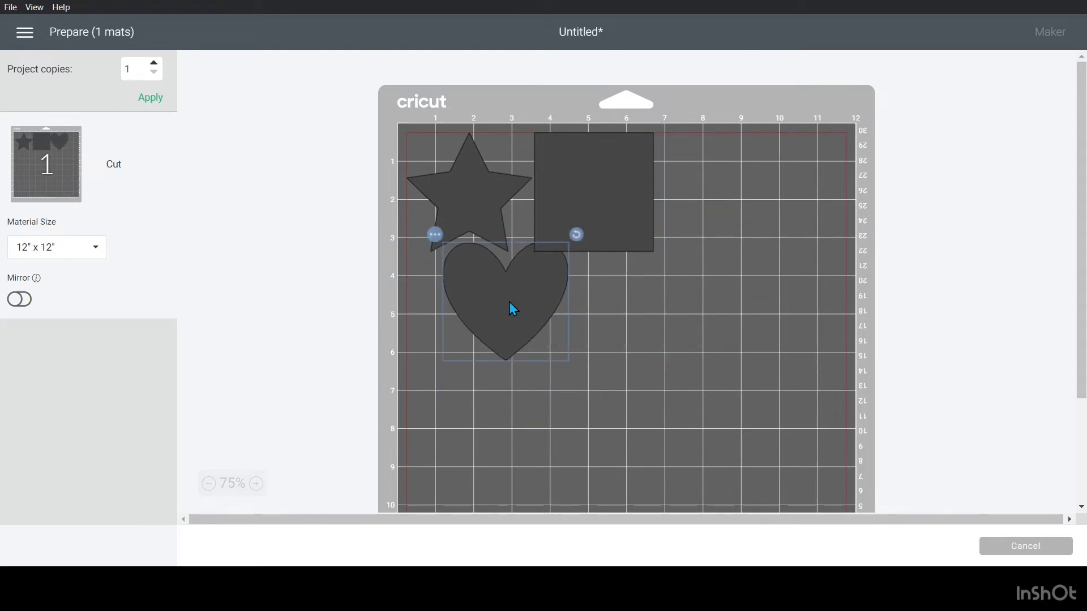
{"action": "left_click_drag", "start_coordinate": [625, 215], "coordinate": [656, 211]}
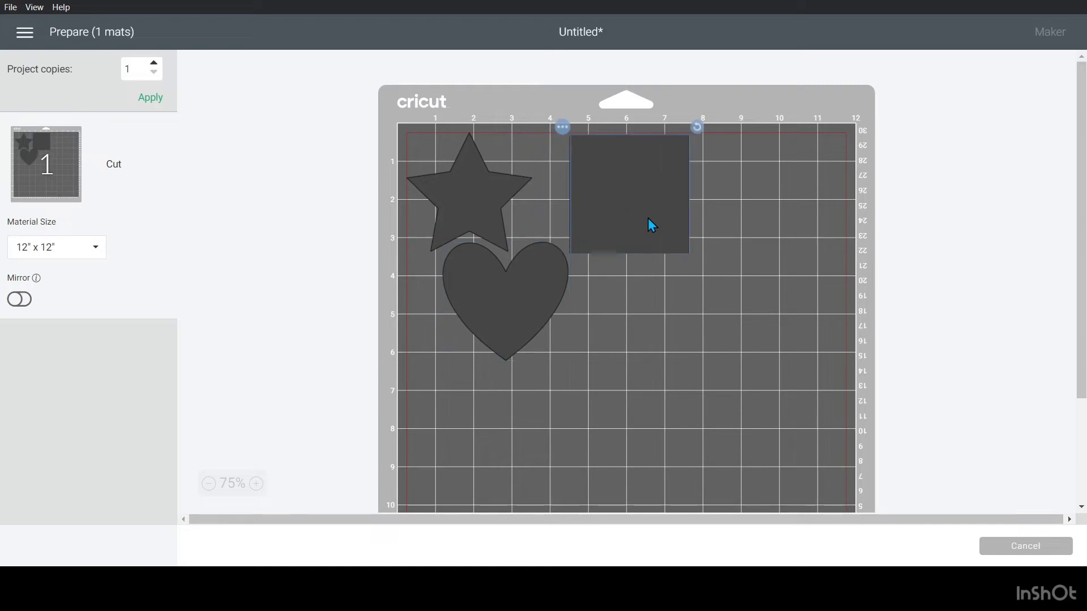
{"action": "left_click_drag", "start_coordinate": [511, 306], "coordinate": [464, 323]}
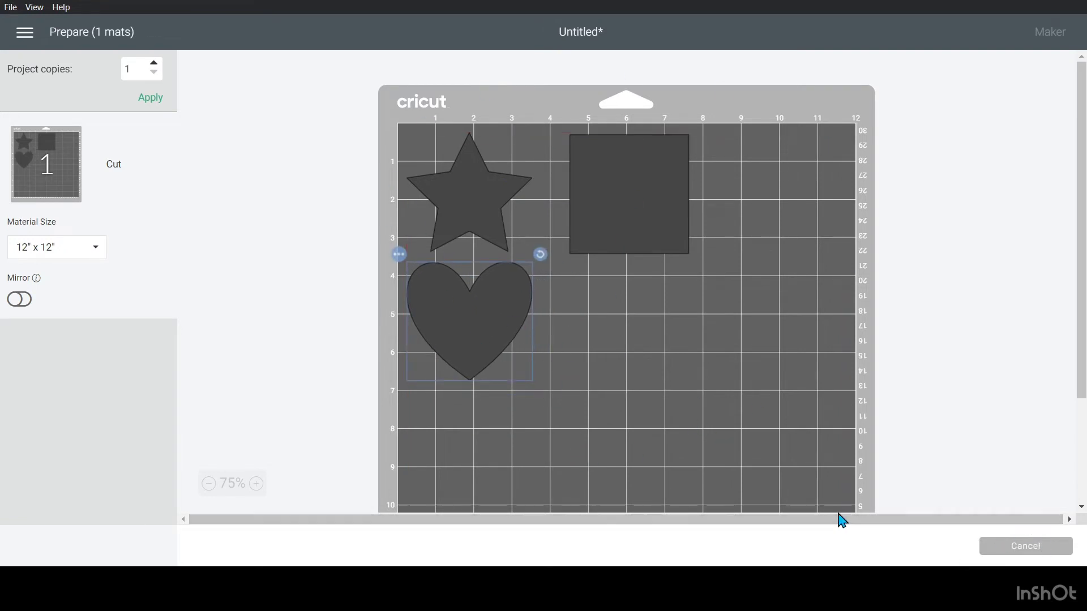
Step: Return to the canvas, zoom out to 75% and move the heart up and right
{"action": "left_click", "coordinate": [1025, 546]}
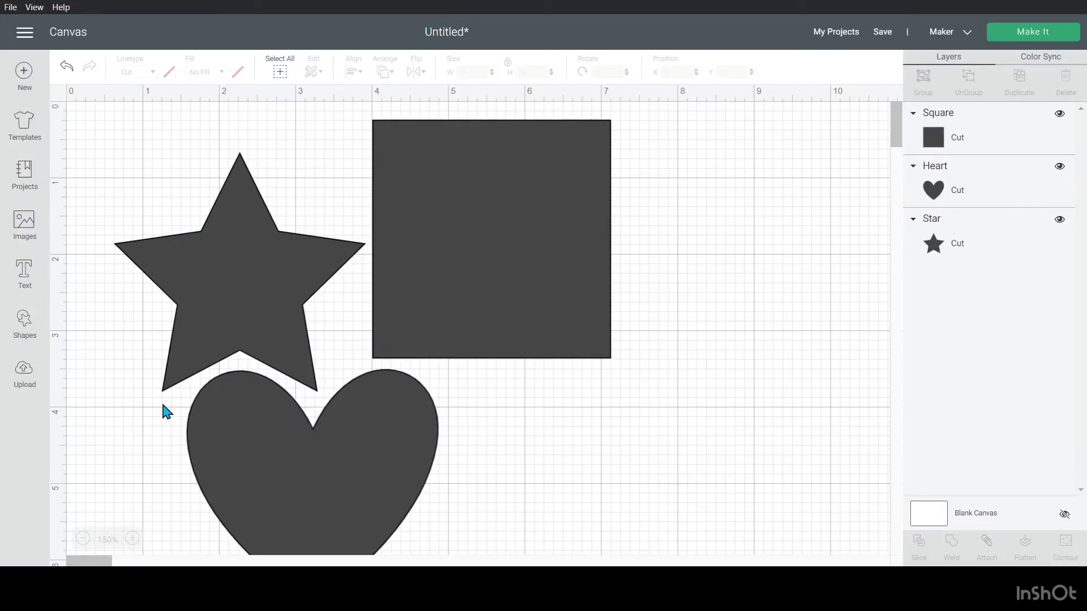
{"action": "left_click", "coordinate": [83, 540]}
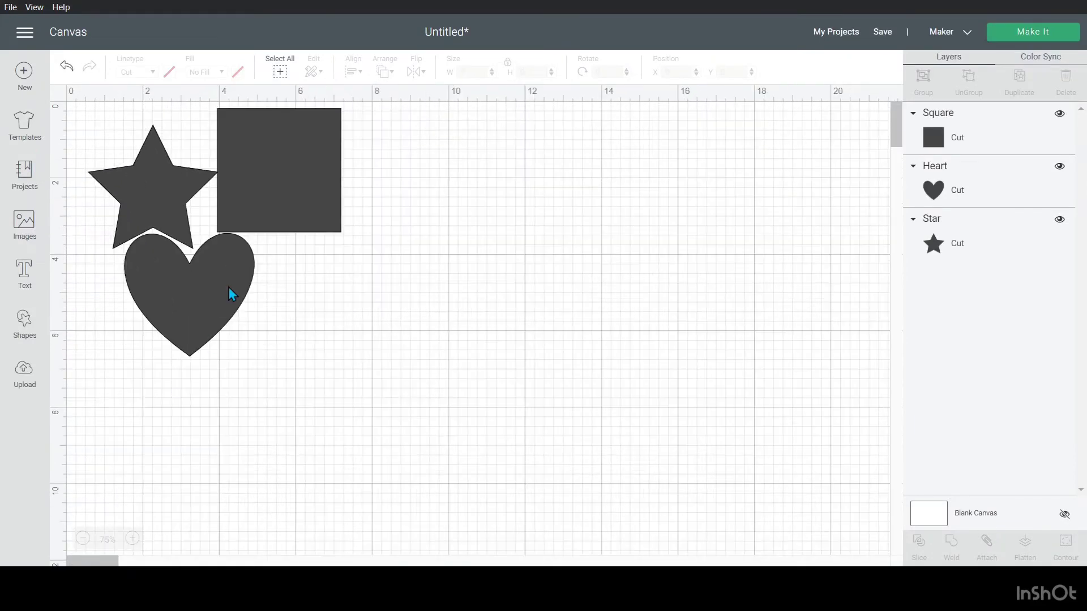
{"action": "left_click_drag", "start_coordinate": [231, 294], "coordinate": [281, 355]}
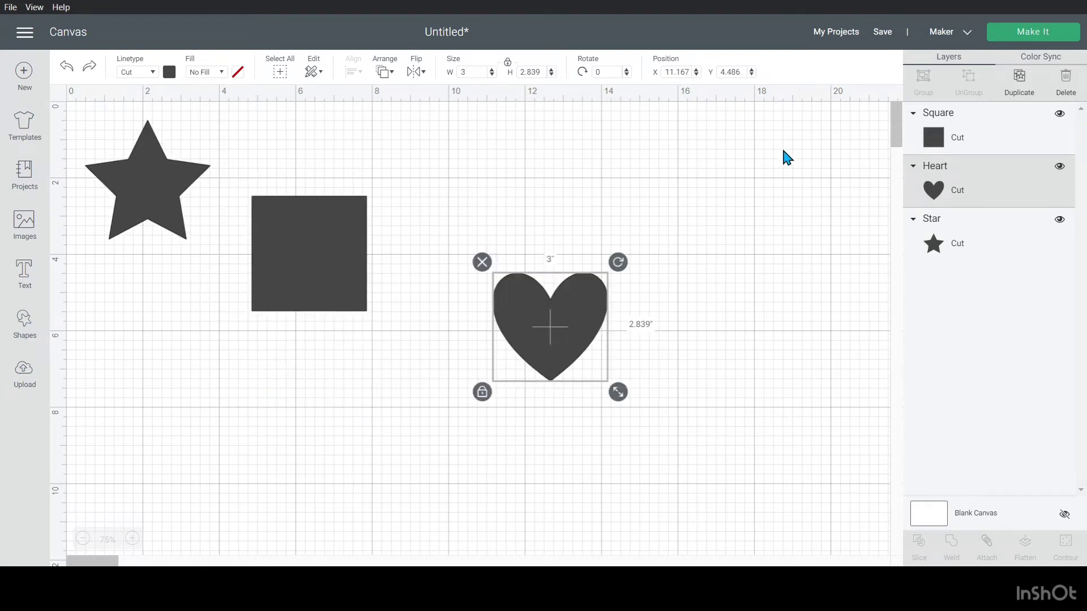
{"action": "left_click", "coordinate": [438, 187]}
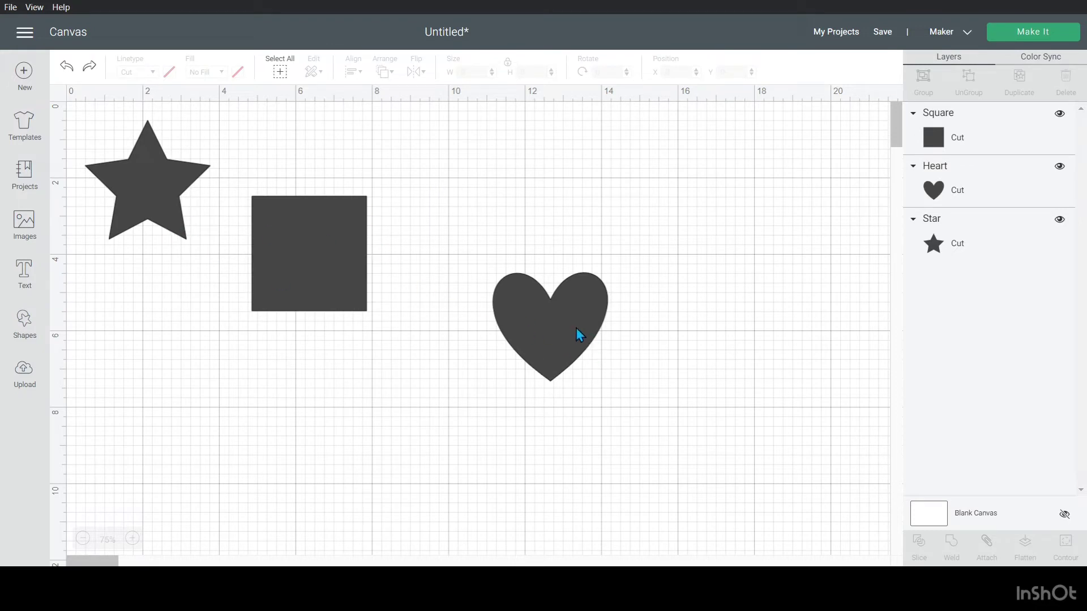
Step: Rotate the heart to about 45° and the square to about 53°, moving the square down-left
{"action": "left_click", "coordinate": [562, 335]}
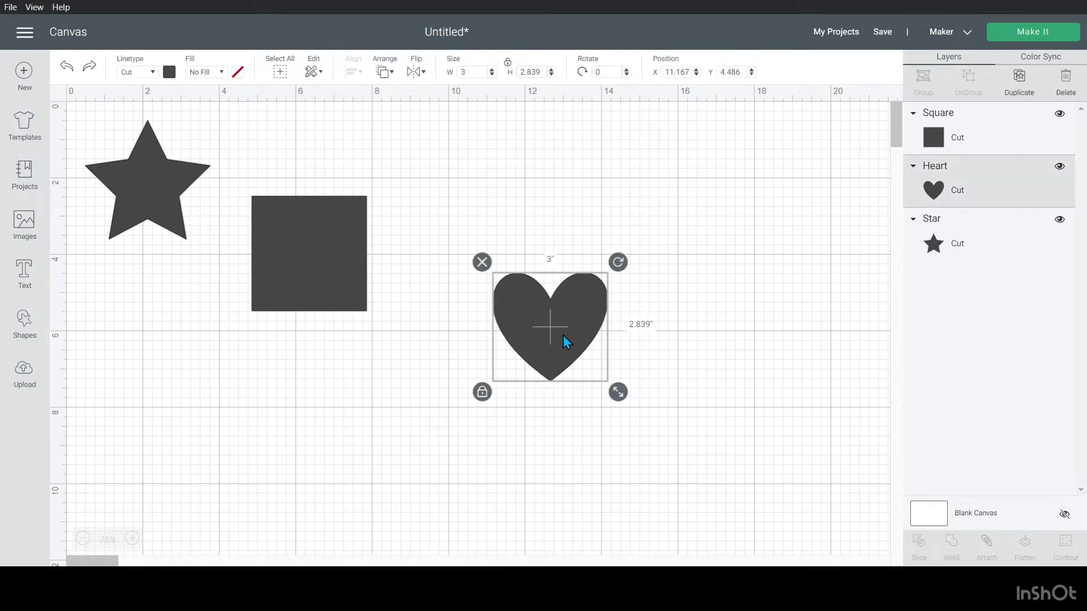
{"action": "left_click_drag", "start_coordinate": [626, 264], "coordinate": [645, 332]}
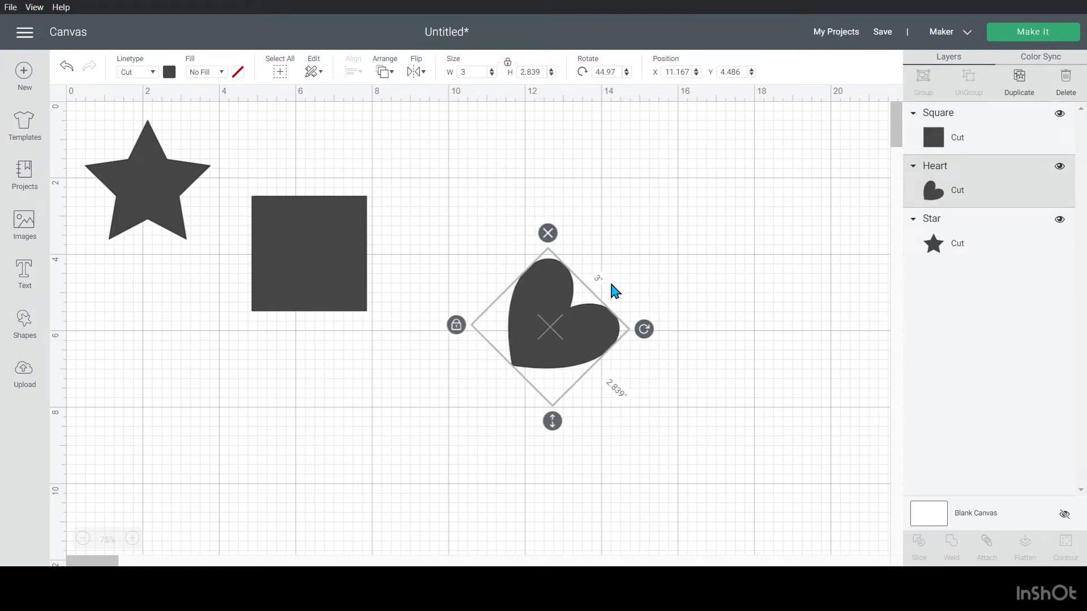
{"action": "left_click", "coordinate": [298, 257]}
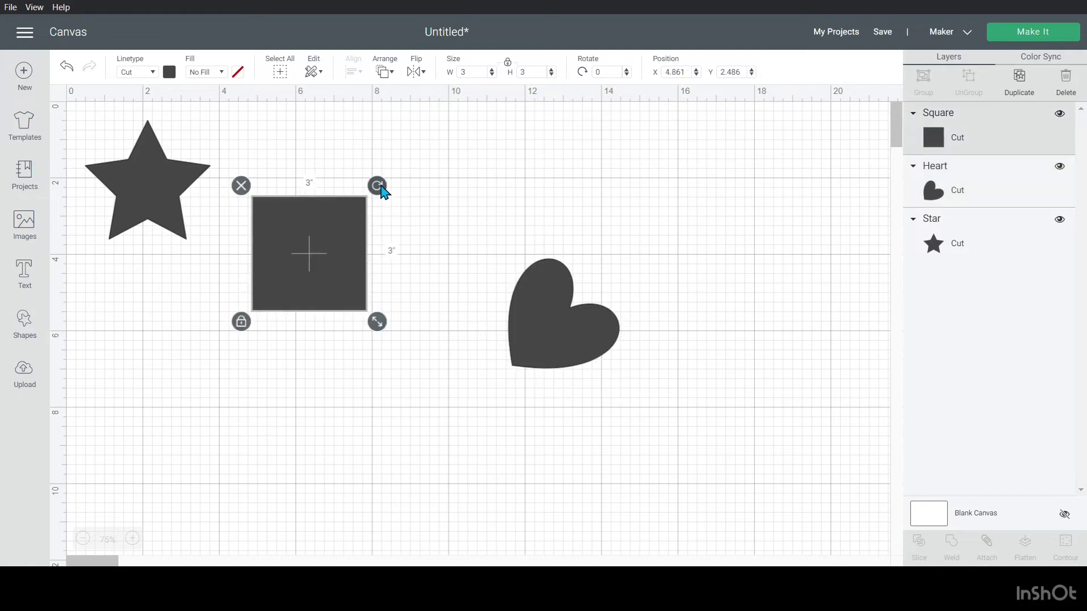
{"action": "left_click_drag", "start_coordinate": [382, 193], "coordinate": [390, 272]}
{"action": "left_click_drag", "start_coordinate": [305, 221], "coordinate": [302, 321]}
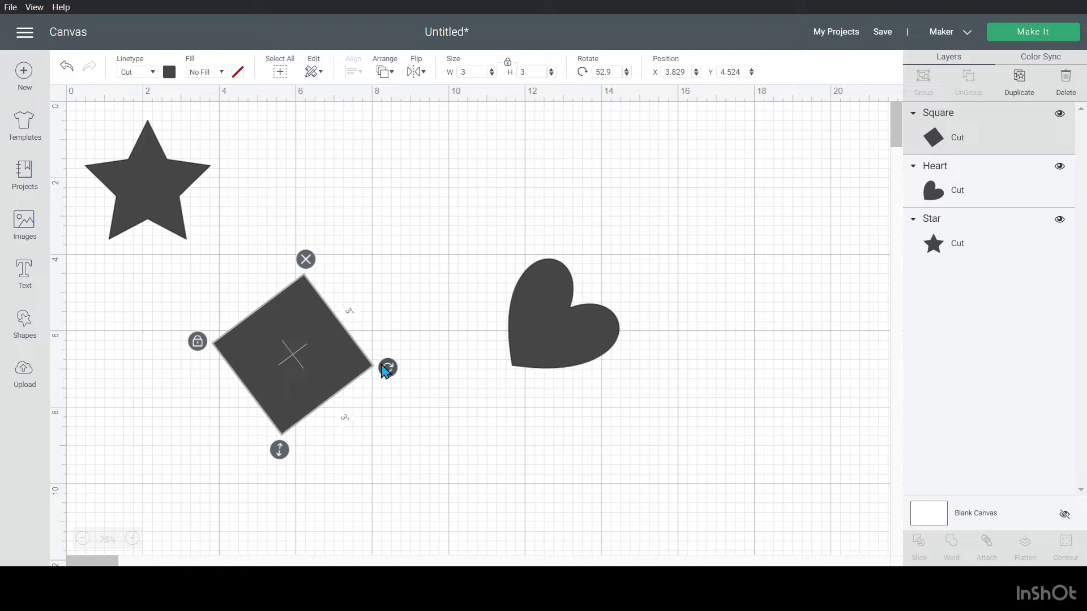
{"action": "left_click_drag", "start_coordinate": [388, 367], "coordinate": [441, 307]}
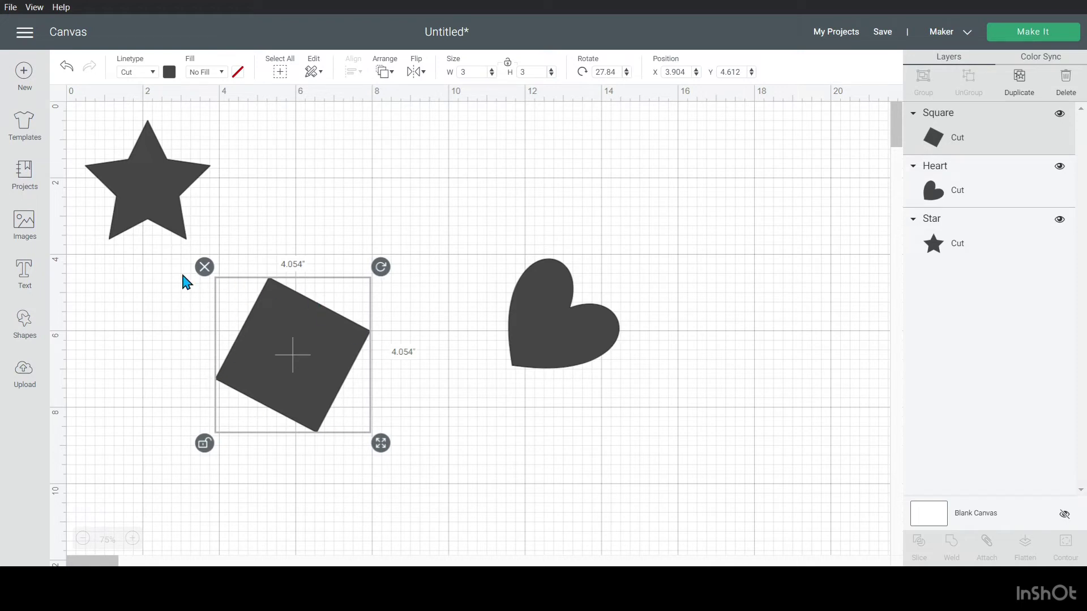
Step: Resize the tilted square to 2.504 by 2.777 inches, then relock its proportions
{"action": "left_click", "coordinate": [376, 417]}
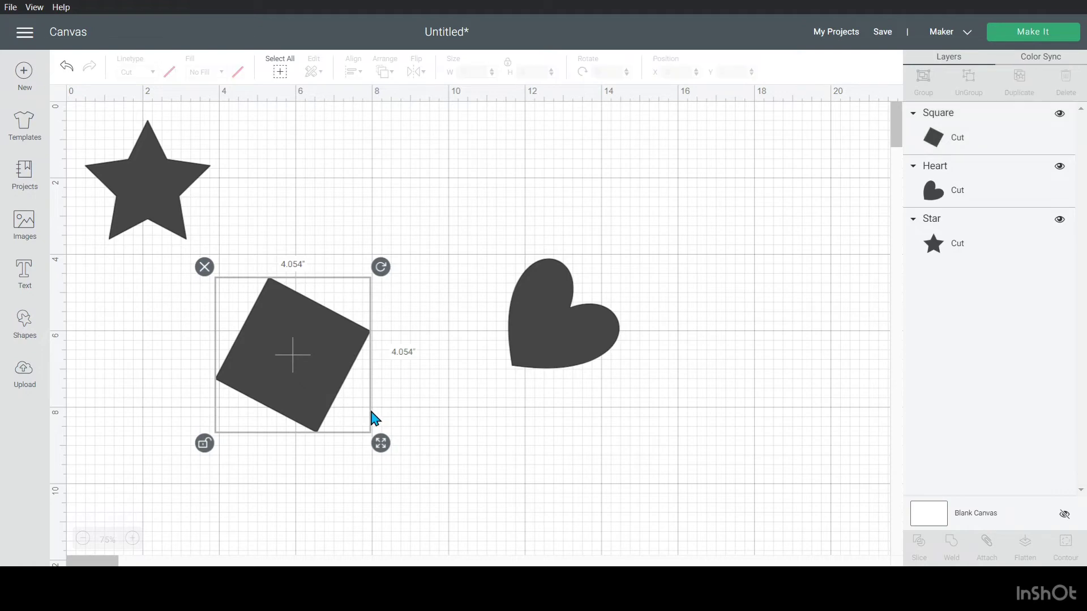
{"action": "left_click", "coordinate": [260, 364]}
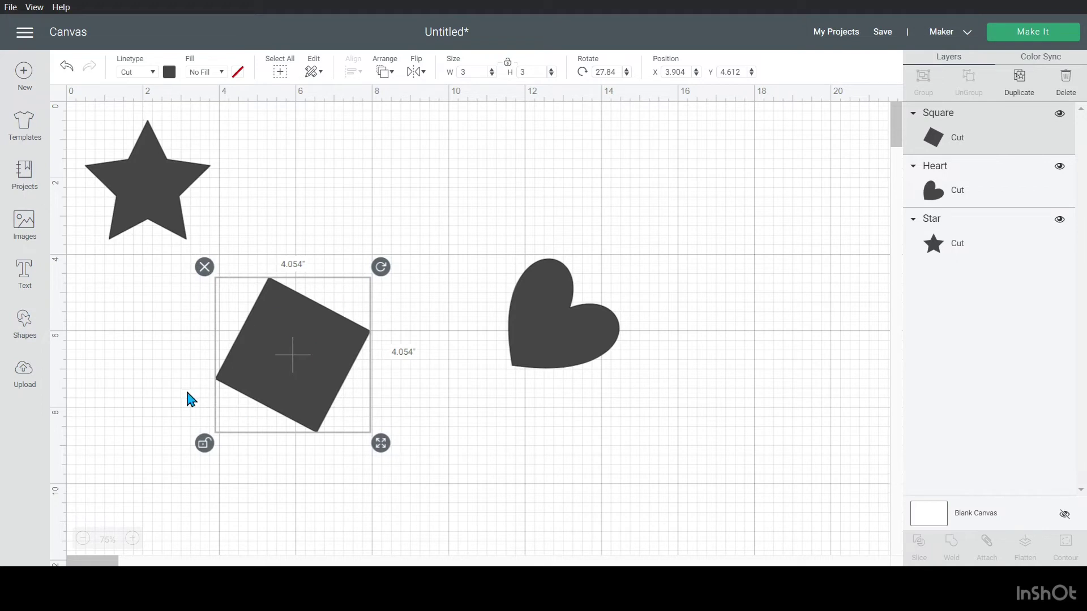
{"action": "left_click_drag", "start_coordinate": [383, 447], "coordinate": [411, 453]}
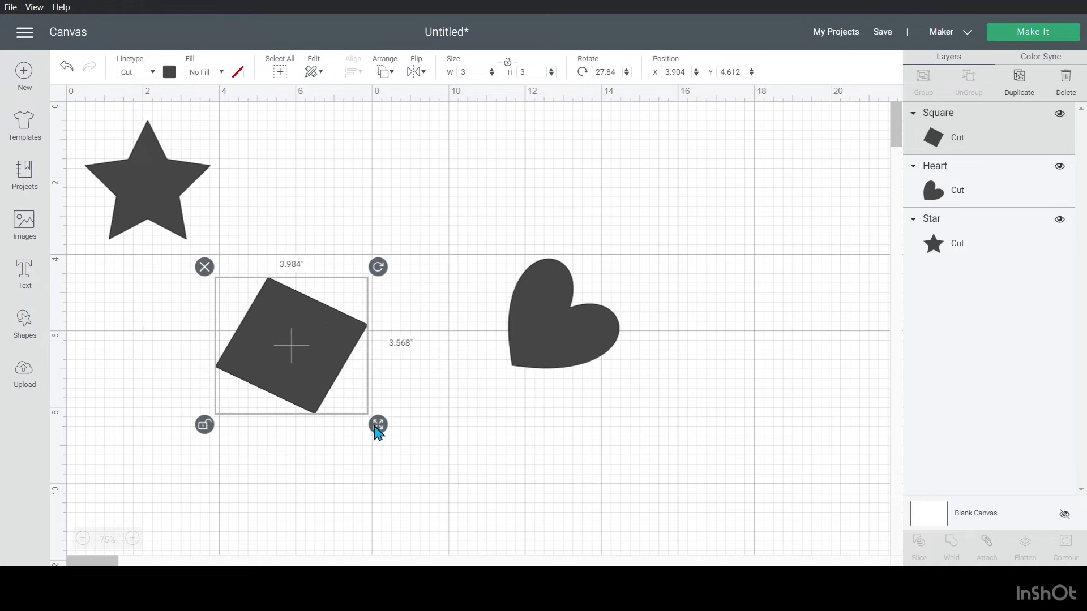
{"action": "left_click_drag", "start_coordinate": [375, 425], "coordinate": [357, 428]}
{"action": "left_click", "coordinate": [206, 429]}
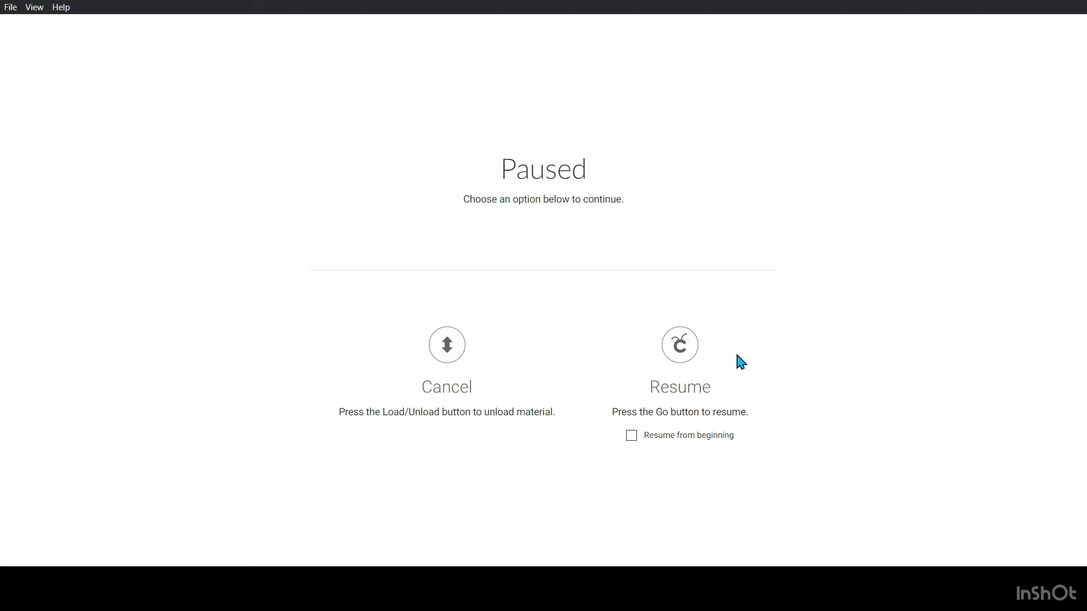
Step: On the Paused screen, tick Resume from beginning to restart the cut from the start
{"action": "left_click", "coordinate": [631, 438]}
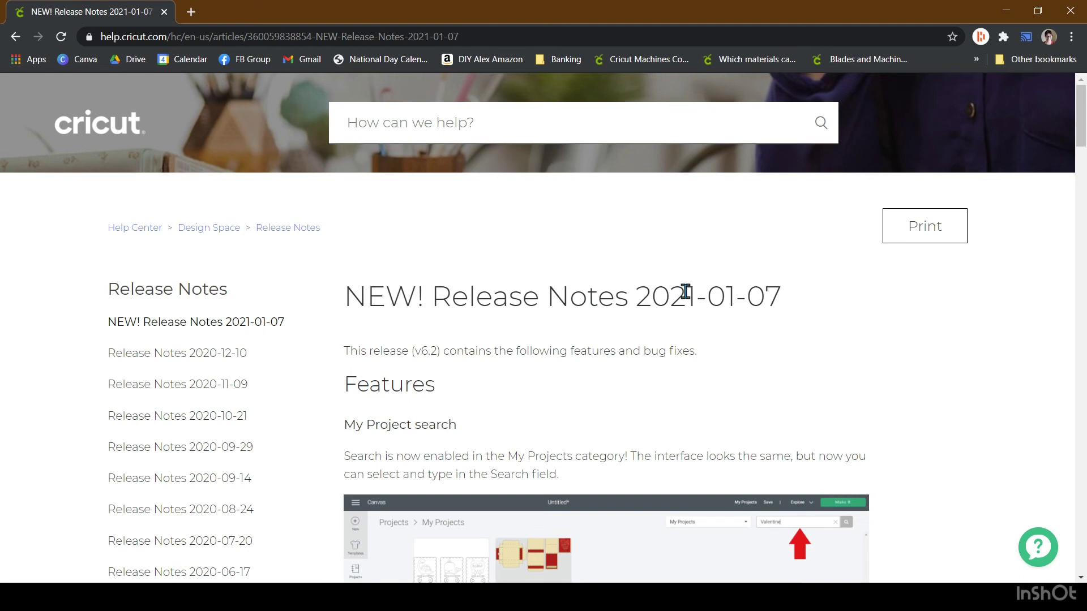
{"action": "left_click_drag", "start_coordinate": [783, 303], "coordinate": [352, 295]}
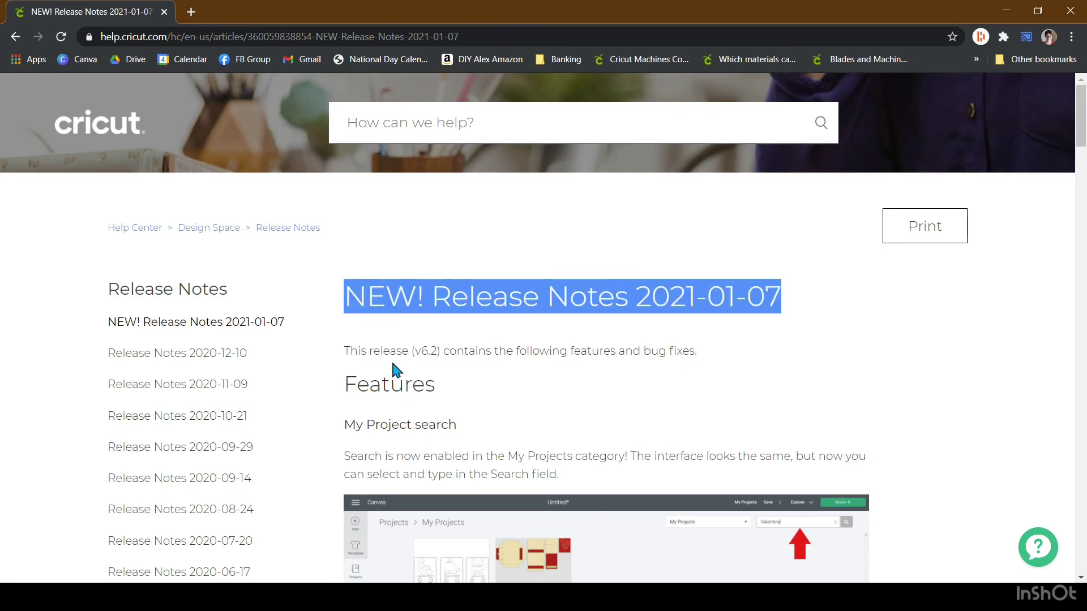
{"action": "left_click", "coordinate": [417, 349]}
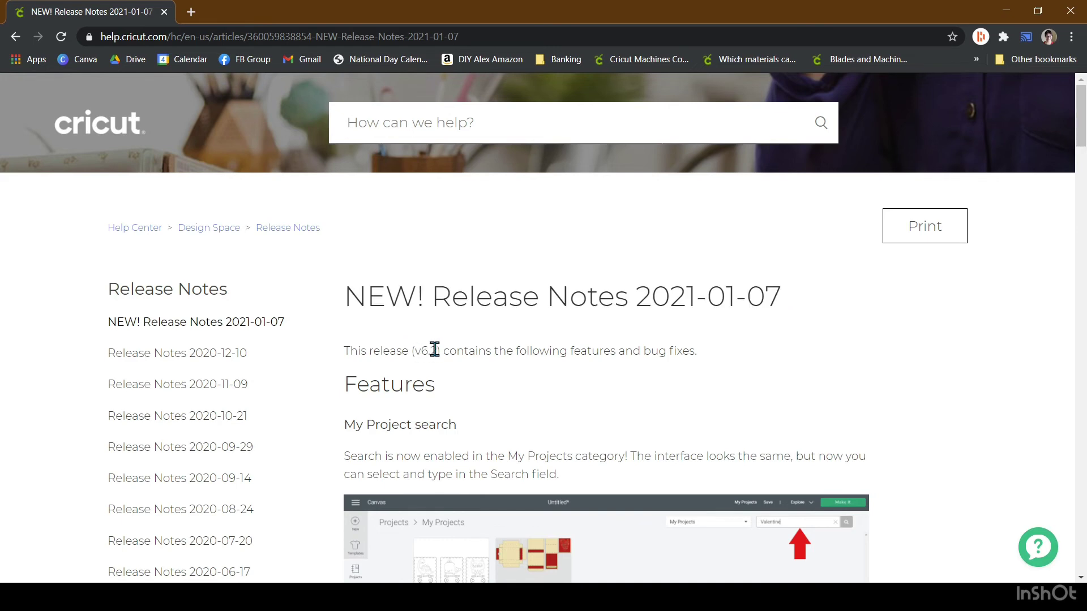
{"action": "scroll", "coordinate": [587, 352], "scroll_direction": "down", "scroll_amount": 2}
{"action": "scroll", "coordinate": [451, 296], "scroll_direction": "down", "scroll_amount": 2}
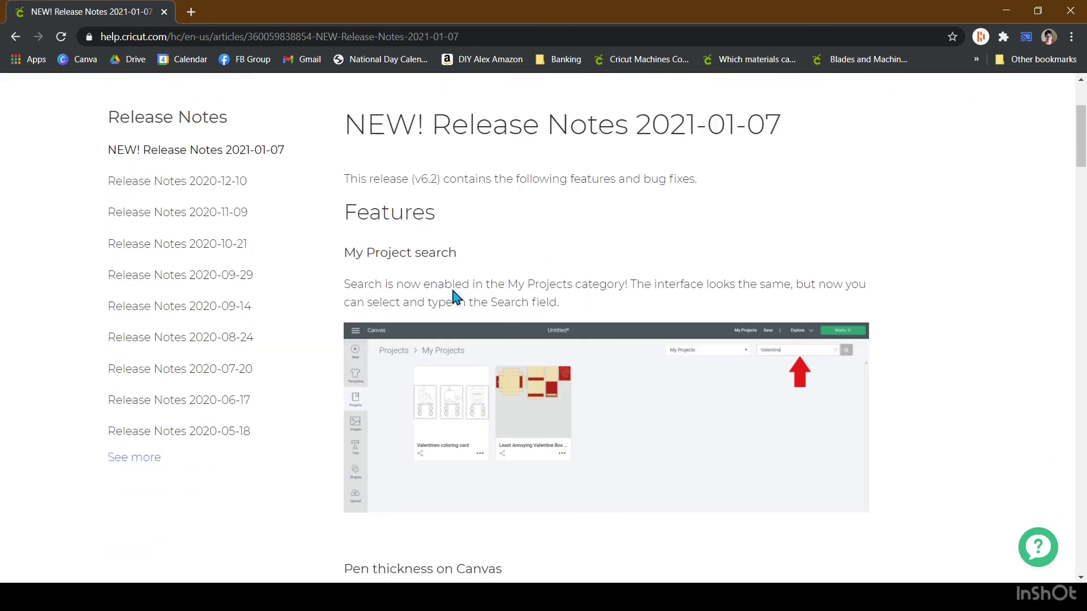
{"action": "scroll", "coordinate": [531, 387], "scroll_direction": "down", "scroll_amount": 6}
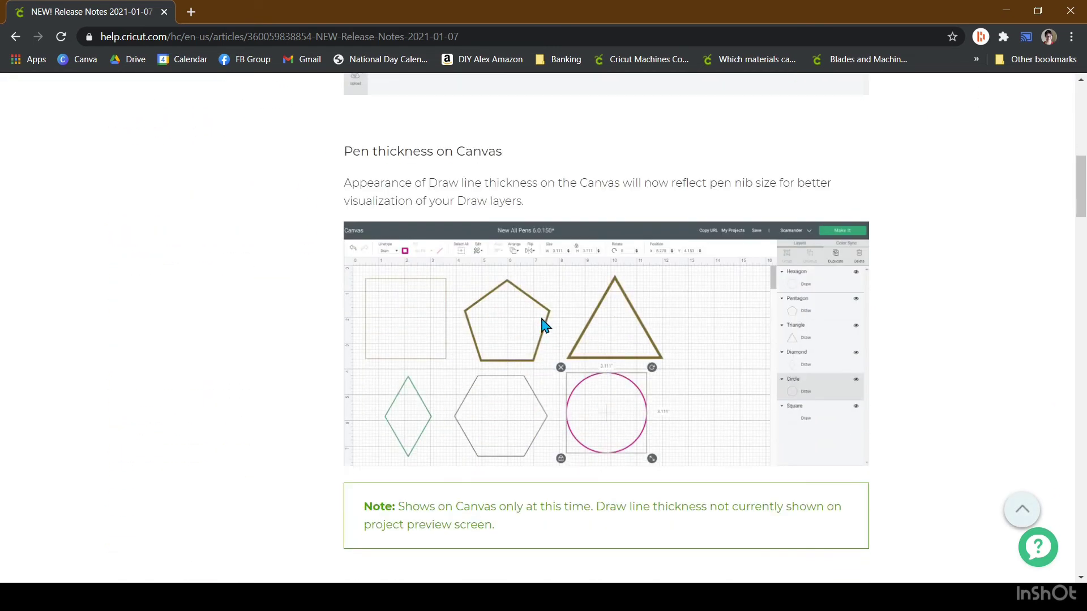
{"action": "scroll", "coordinate": [563, 372], "scroll_direction": "down", "scroll_amount": 4}
{"action": "scroll", "coordinate": [563, 375], "scroll_direction": "down", "scroll_amount": 2}
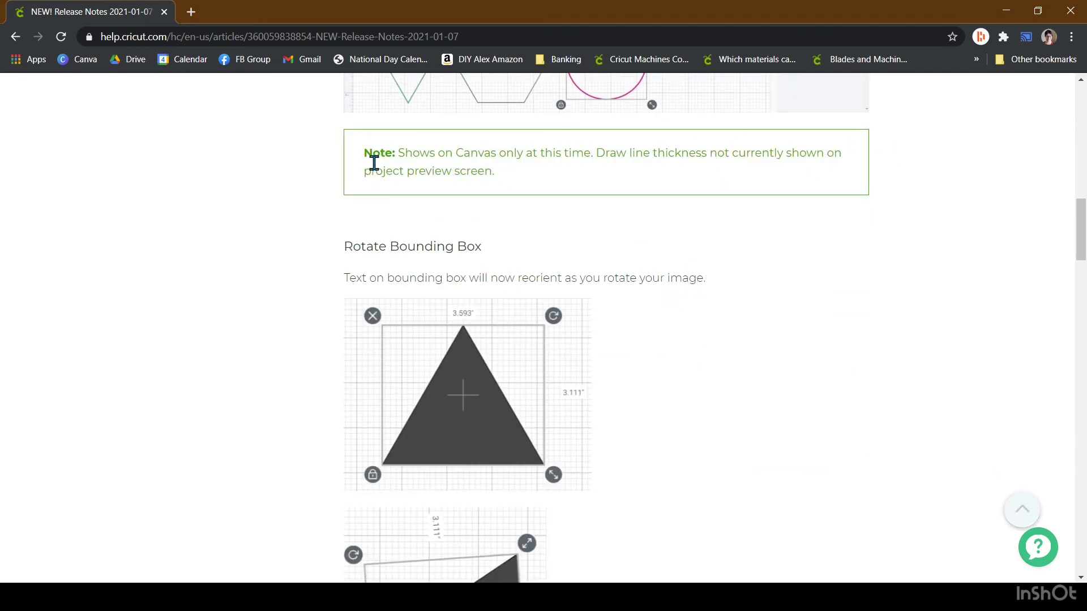
{"action": "left_click_drag", "start_coordinate": [456, 153], "coordinate": [668, 151]}
{"action": "left_click", "coordinate": [716, 336]}
{"action": "scroll", "coordinate": [407, 364], "scroll_direction": "down", "scroll_amount": 4}
{"action": "scroll", "coordinate": [522, 376], "scroll_direction": "down", "scroll_amount": 10}
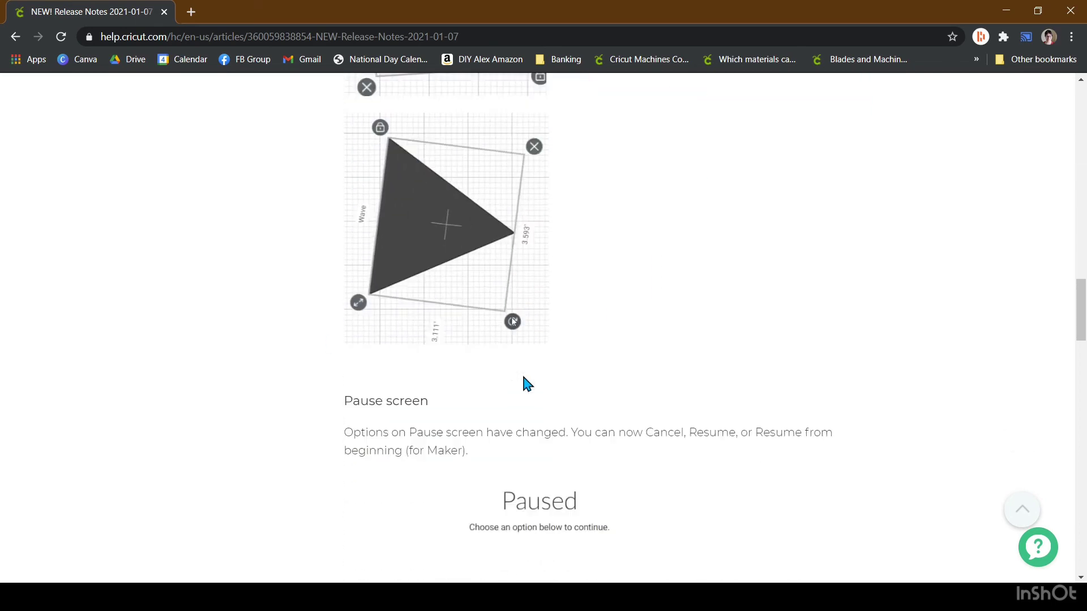
{"action": "scroll", "coordinate": [526, 386], "scroll_direction": "down", "scroll_amount": 4}
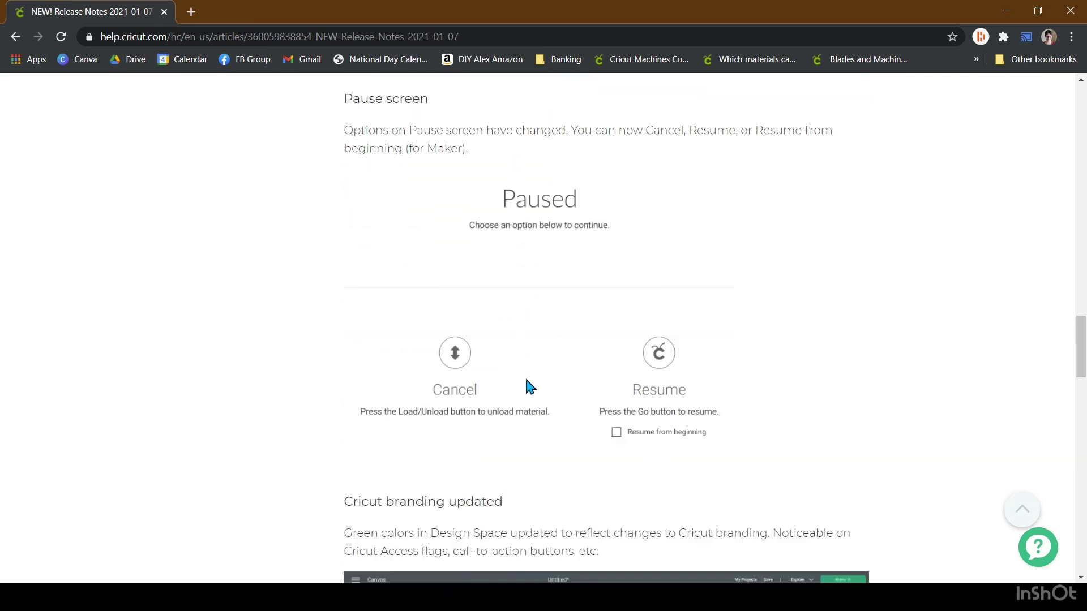
{"action": "scroll", "coordinate": [588, 378], "scroll_direction": "down", "scroll_amount": 4}
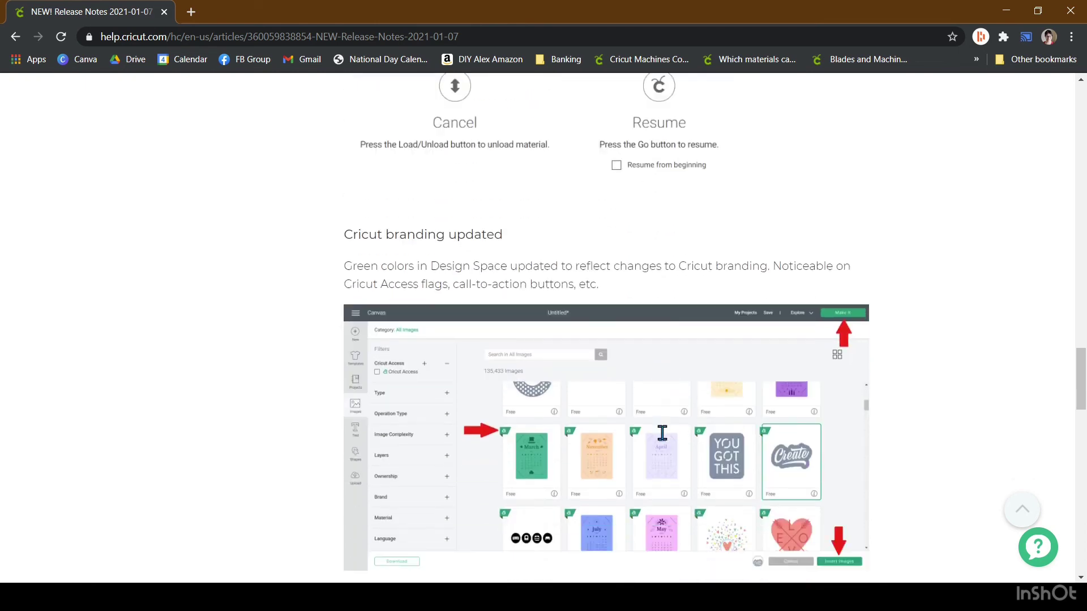
{"action": "scroll", "coordinate": [728, 318], "scroll_direction": "down", "scroll_amount": 4}
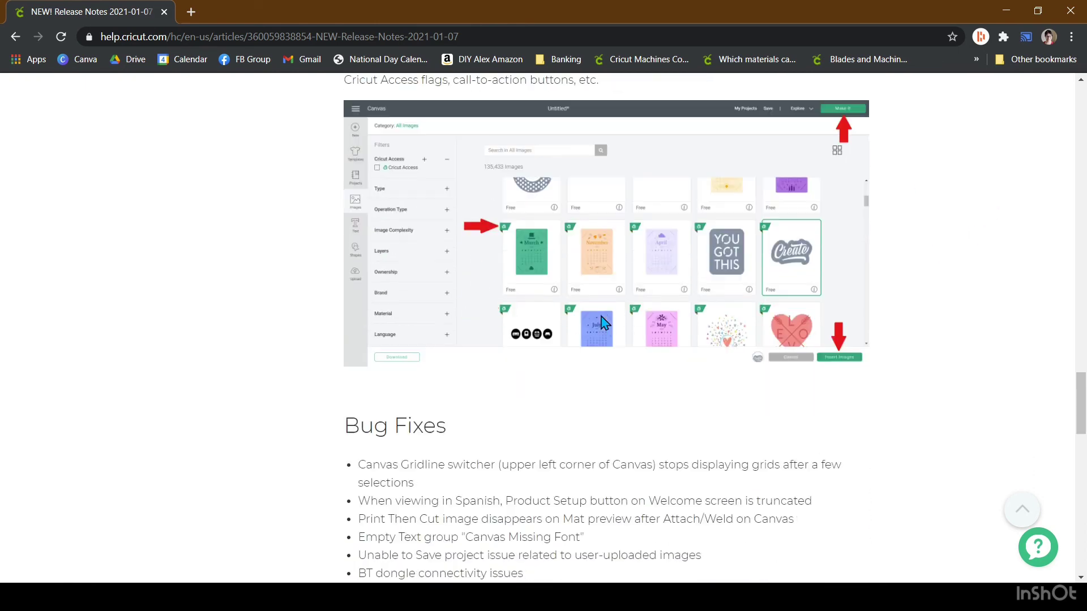
{"action": "scroll", "coordinate": [564, 320], "scroll_direction": "down", "scroll_amount": 2}
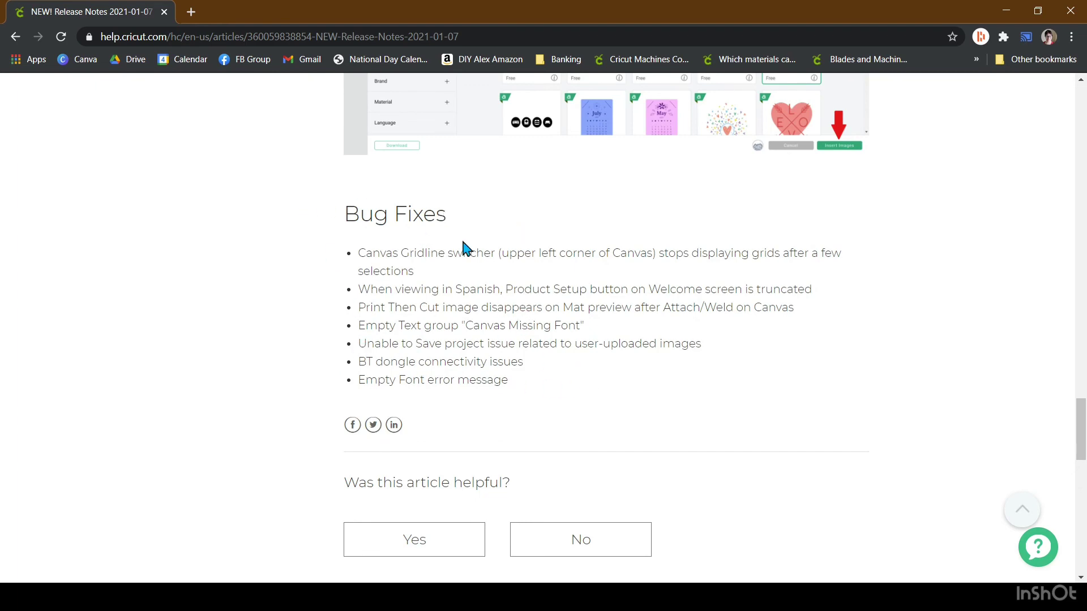
{"action": "key", "text": "Home"}
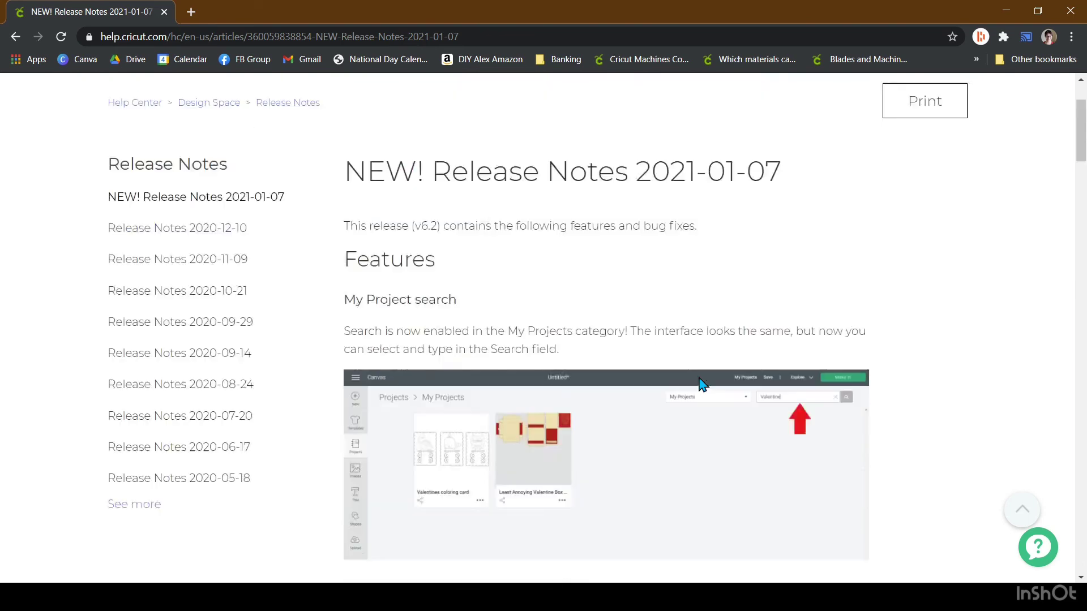